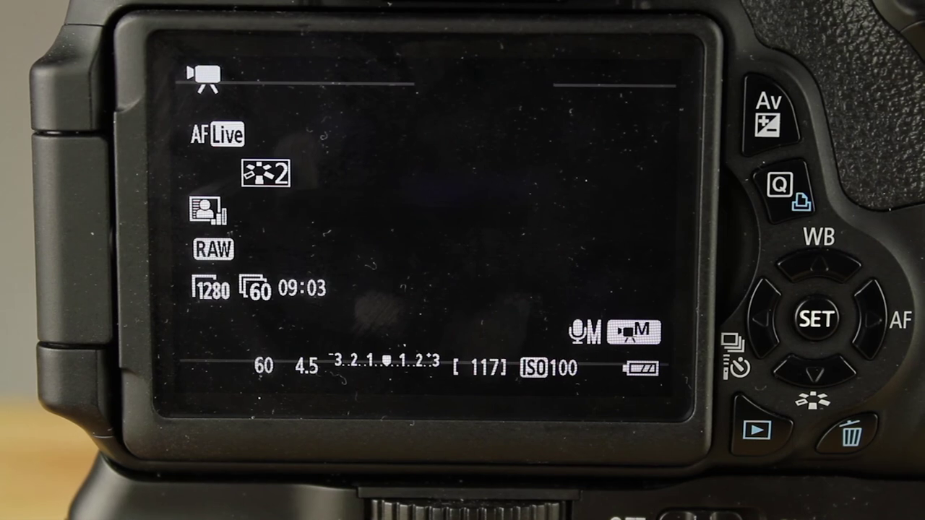
On the camera's wrench tab, open the Video system setting and highlight the PAL option
{"action": "key", "text": "Menu"}
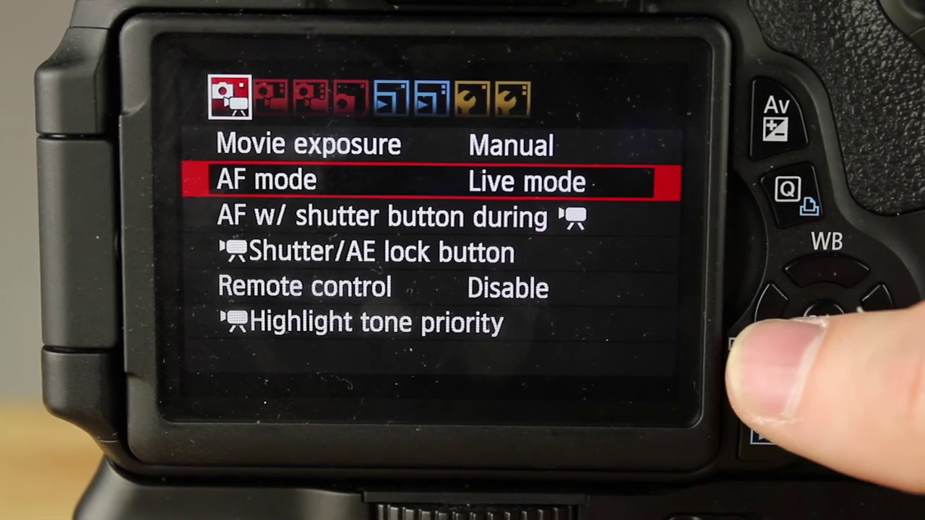
{"action": "key", "text": "Left"}
{"action": "key", "text": "Down"}
{"action": "key", "text": "Down"}
{"action": "key", "text": "Down"}
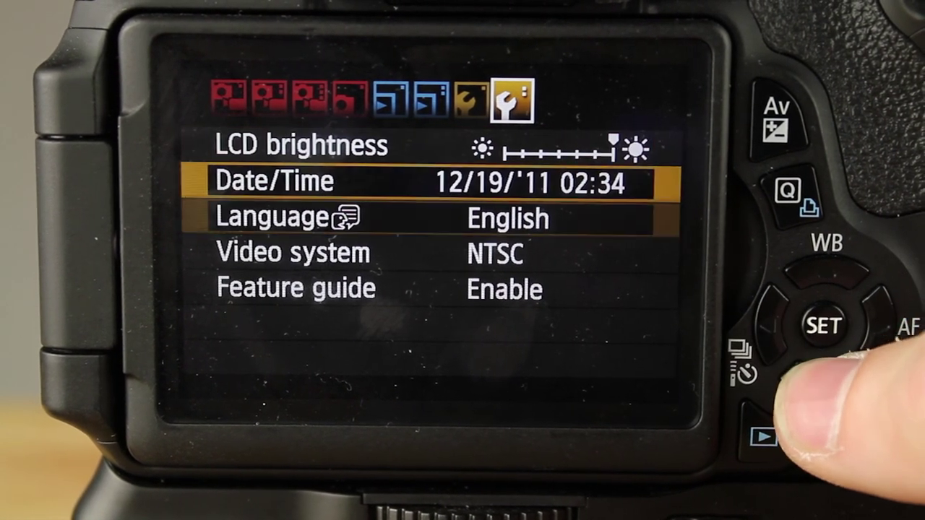
{"action": "key", "text": "Return"}
{"action": "key", "text": "Down"}
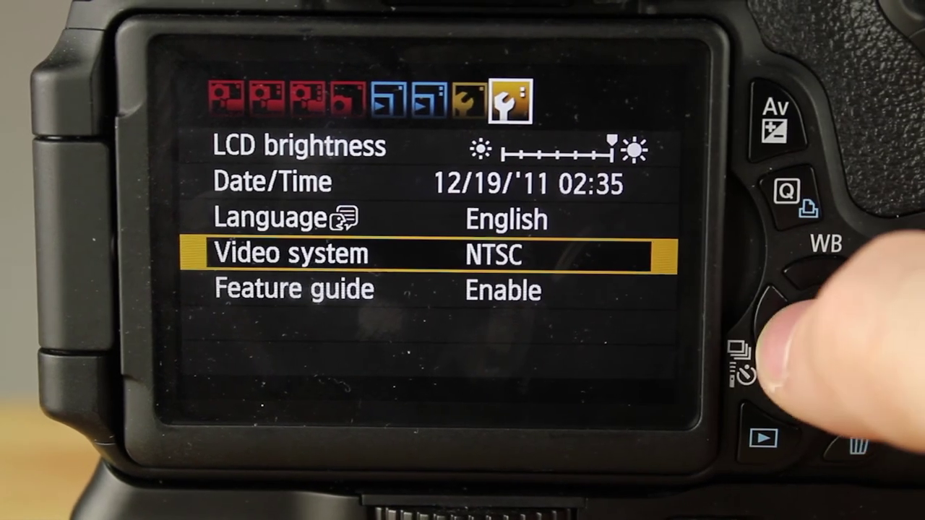
{"action": "left_click", "coordinate": [818, 319]}
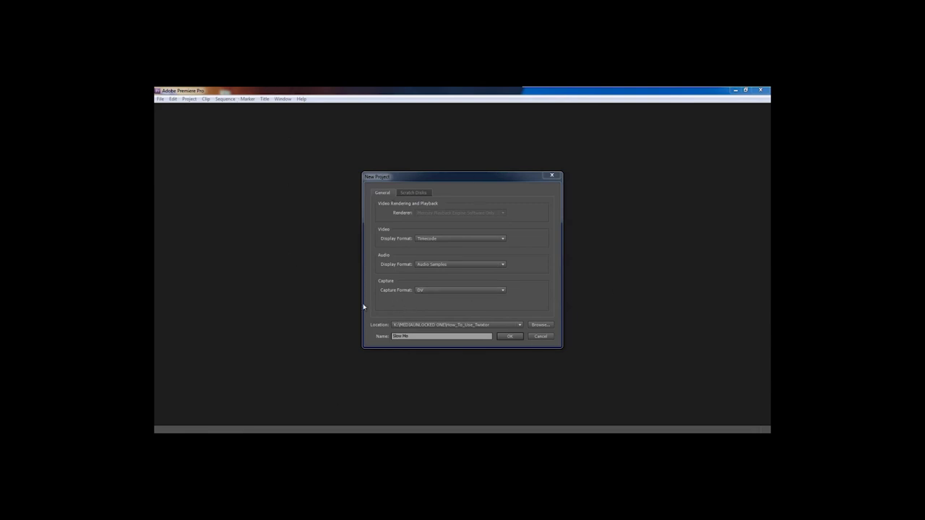
Overwrite with the Slow-Mo project, create a DSLR 1080p24 sequence, and rearrange the Timeline window
{"action": "left_click", "coordinate": [507, 337]}
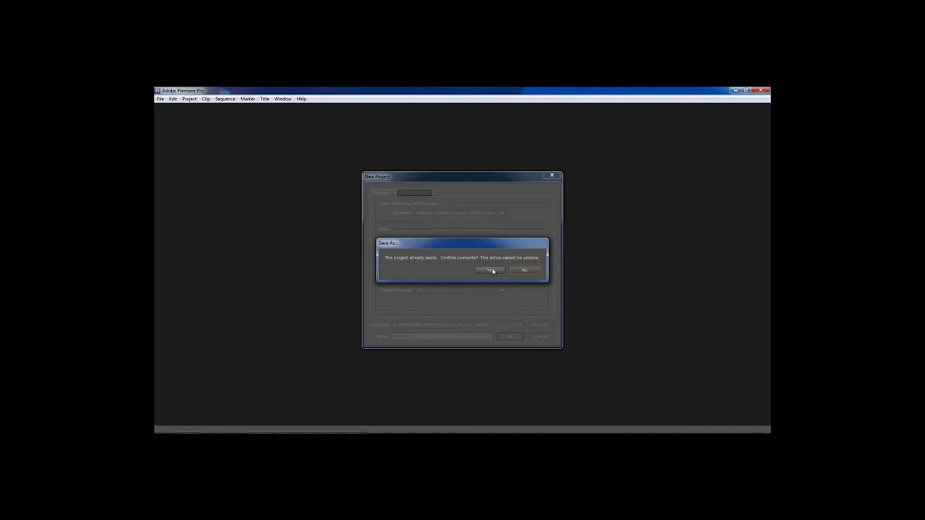
{"action": "left_click", "coordinate": [491, 270]}
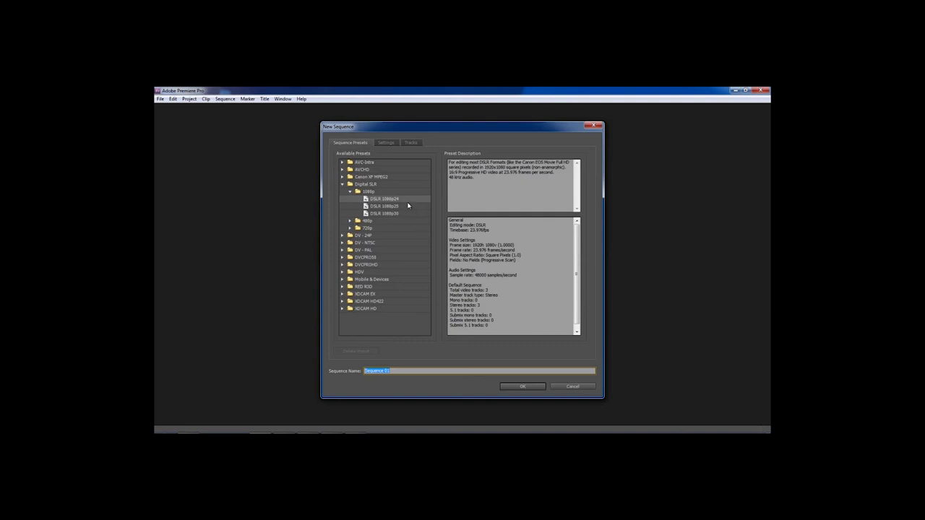
{"action": "left_click", "coordinate": [523, 387]}
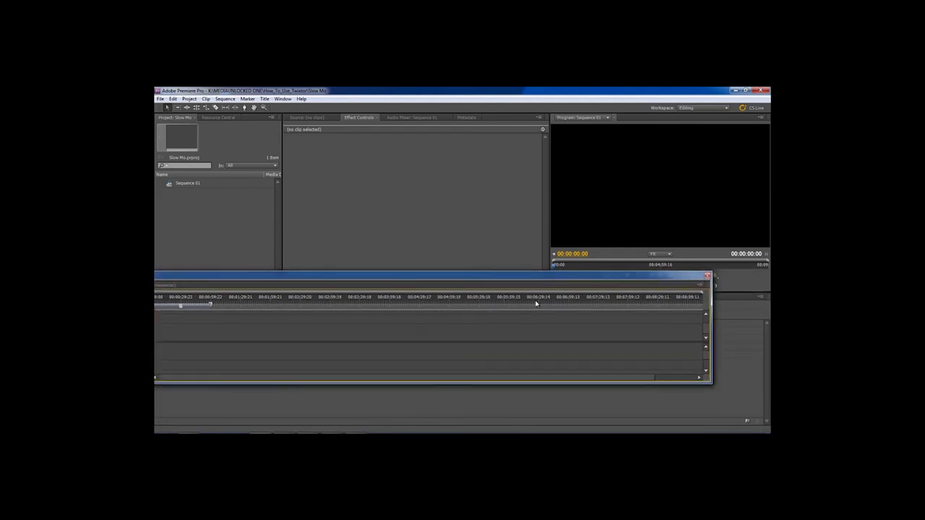
{"action": "left_click_drag", "start_coordinate": [711, 381], "coordinate": [588, 409]}
{"action": "left_click_drag", "start_coordinate": [504, 281], "coordinate": [665, 295]}
Browse Explorer to EDITING HD (K:) > MEDIAUNLOCKED ONE > How_To_Use_Twixtor > T3i_Raw
{"action": "mouse_move", "coordinate": [434, 432]}
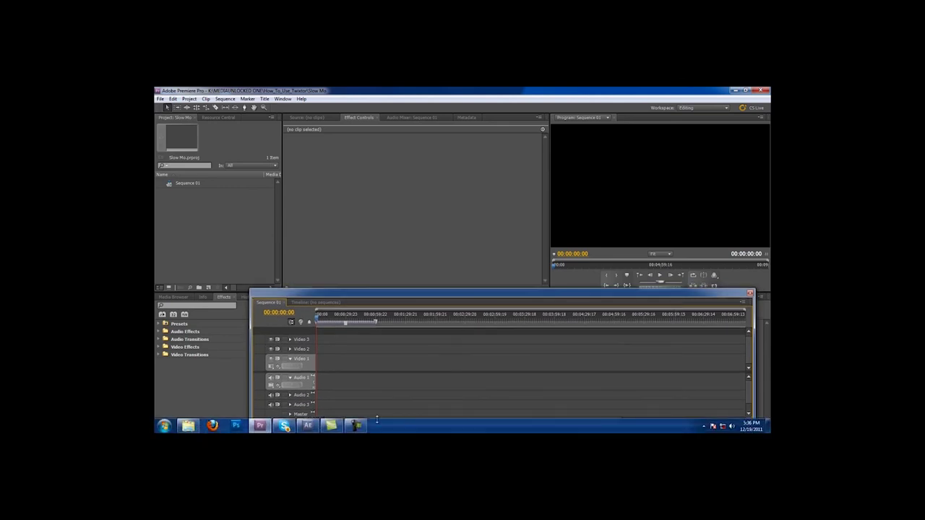
{"action": "left_click", "coordinate": [164, 426]}
{"action": "left_click", "coordinate": [269, 313]}
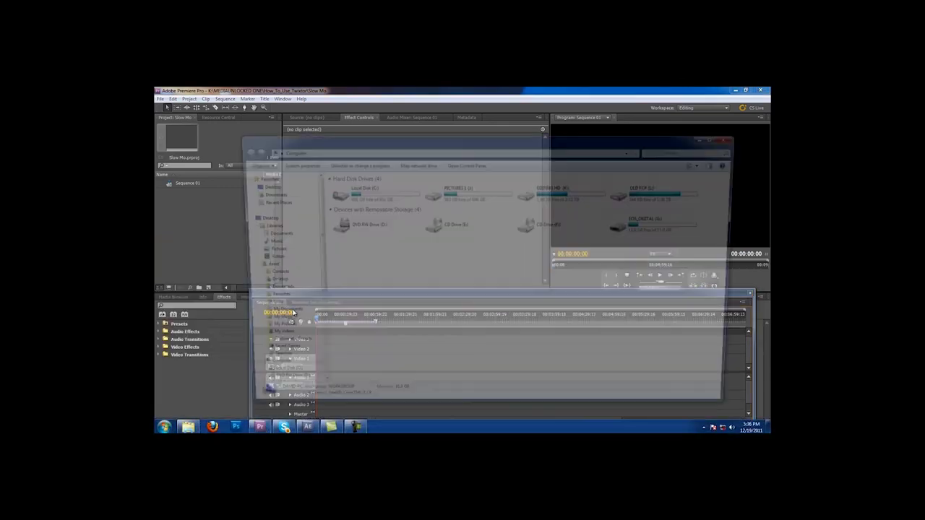
{"action": "double_click", "coordinate": [672, 205]}
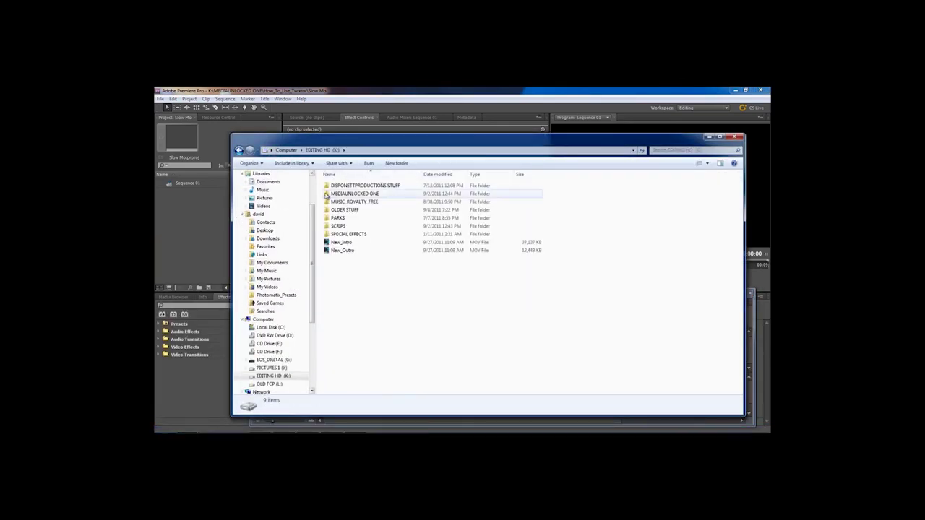
{"action": "left_click", "coordinate": [338, 195]}
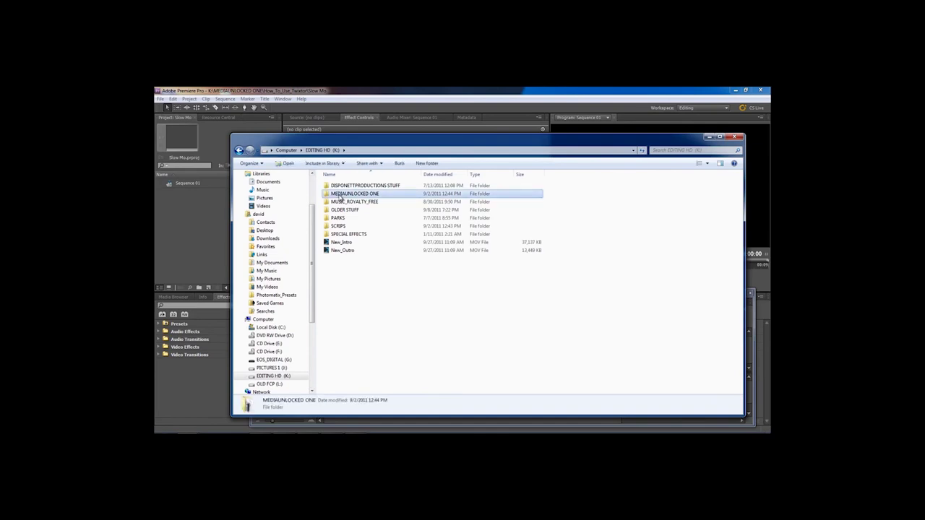
{"action": "double_click", "coordinate": [340, 195]}
{"action": "double_click", "coordinate": [341, 178]}
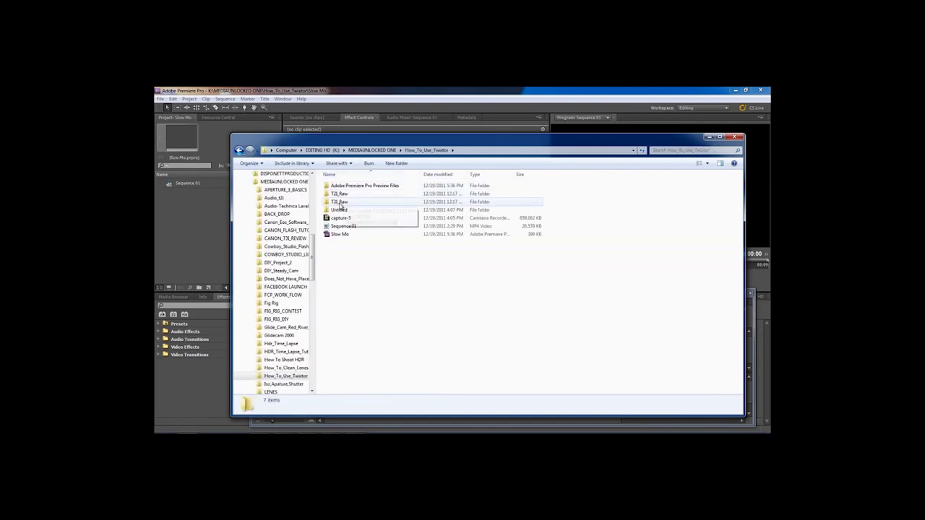
{"action": "double_click", "coordinate": [339, 203]}
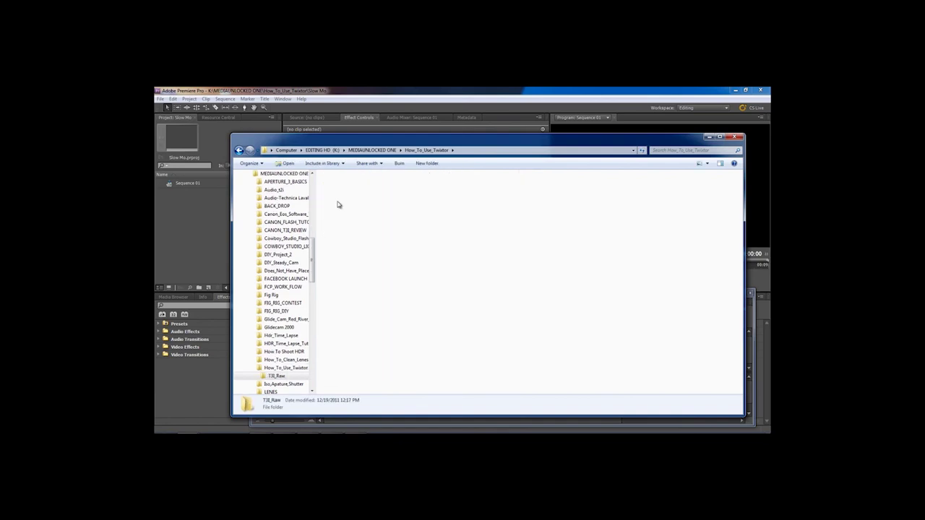
Drag MVI_5595 from T3i_Raw into Premiere Pro's Project panel
{"action": "left_click_drag", "start_coordinate": [392, 147], "coordinate": [384, 144]}
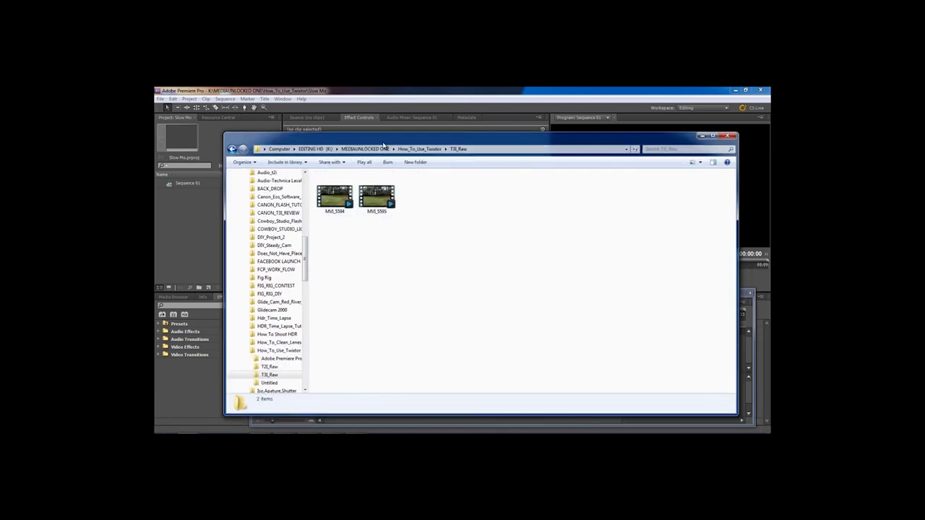
{"action": "key", "text": "alt+Tab"}
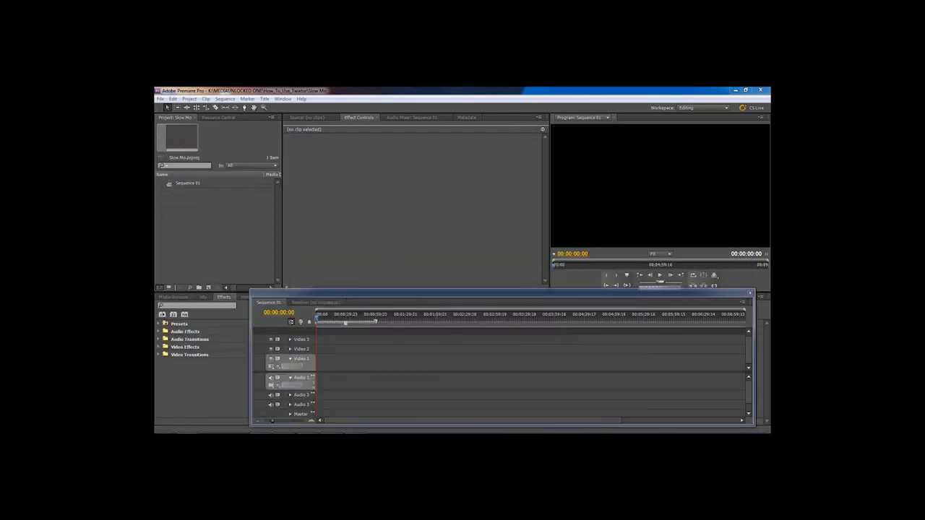
{"action": "mouse_move", "coordinate": [181, 235]}
{"action": "left_mouse_down"}
{"action": "mouse_move", "coordinate": [194, 242]}
{"action": "mouse_move", "coordinate": [180, 241]}
{"action": "left_mouse_up"}
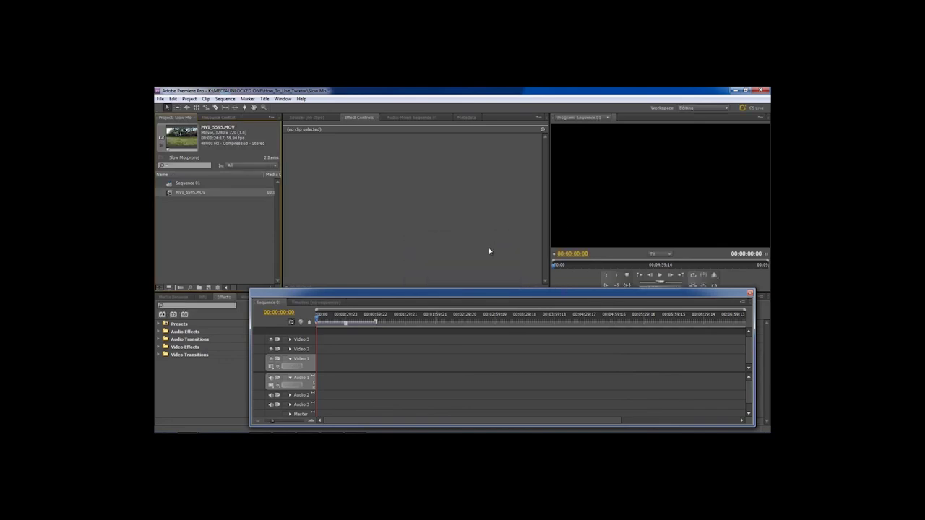
Open MVI_5595.MOV in the Source monitor and set In and Out points for a 00:00:03:43 stretch
{"action": "double_click", "coordinate": [171, 193]}
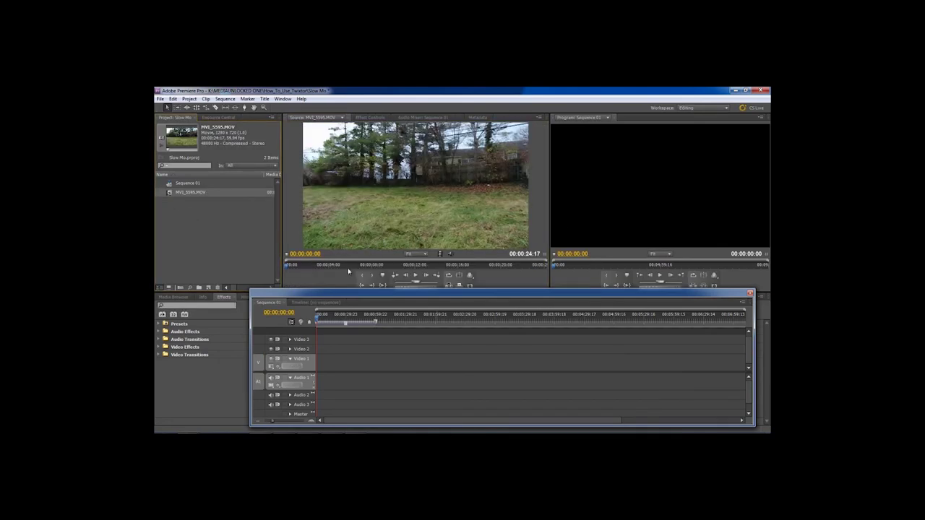
{"action": "left_click", "coordinate": [326, 267]}
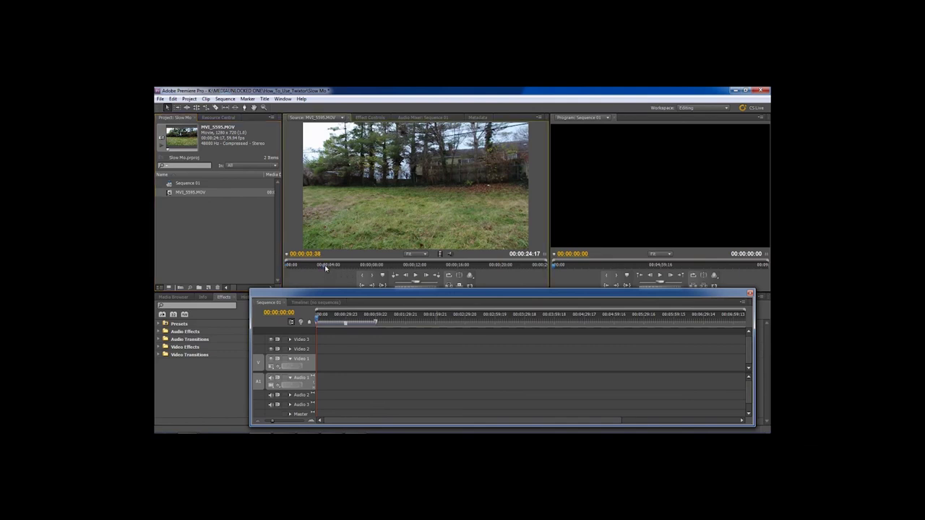
{"action": "left_click_drag", "start_coordinate": [326, 267], "coordinate": [494, 270]}
{"action": "left_click", "coordinate": [363, 275]}
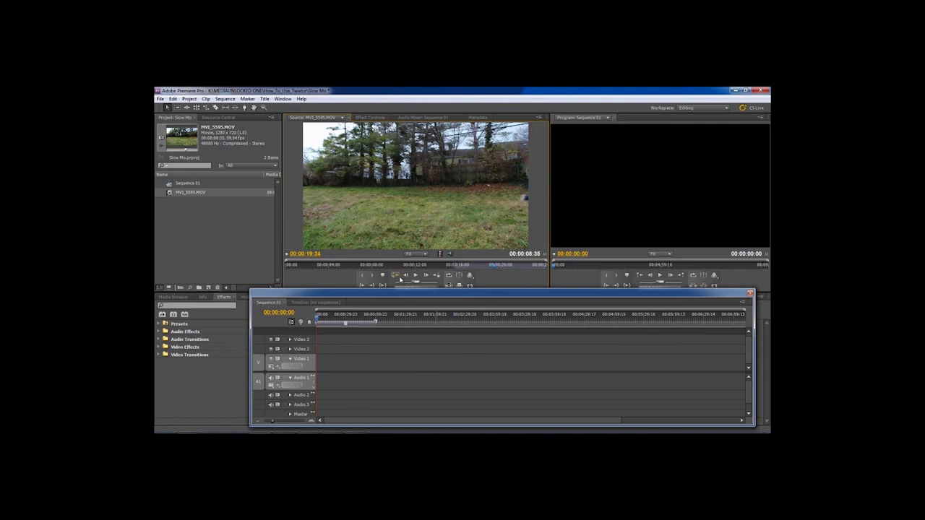
{"action": "left_click", "coordinate": [375, 277]}
Place the trimmed clip at the start of Video 1 and Audio 1, then select it
{"action": "left_click_drag", "start_coordinate": [427, 167], "coordinate": [320, 373]}
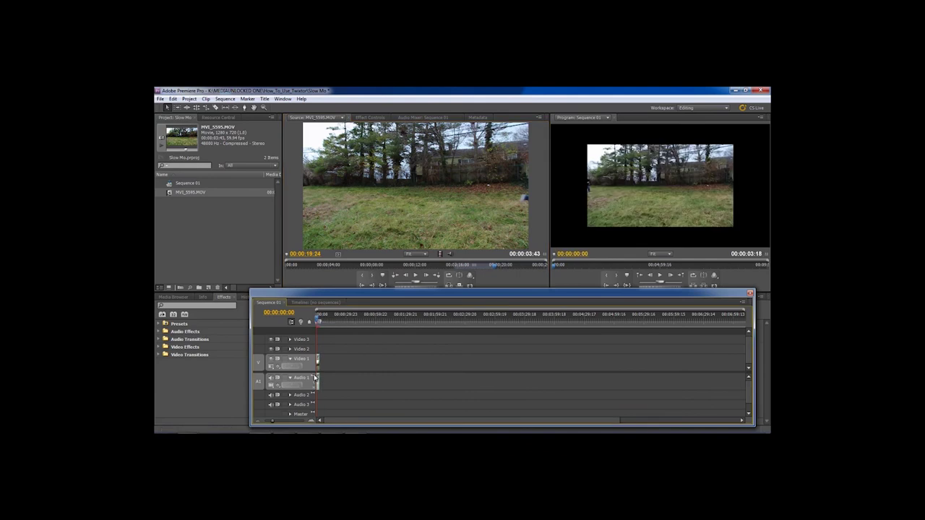
{"action": "left_click_drag", "start_coordinate": [271, 422], "coordinate": [289, 424]}
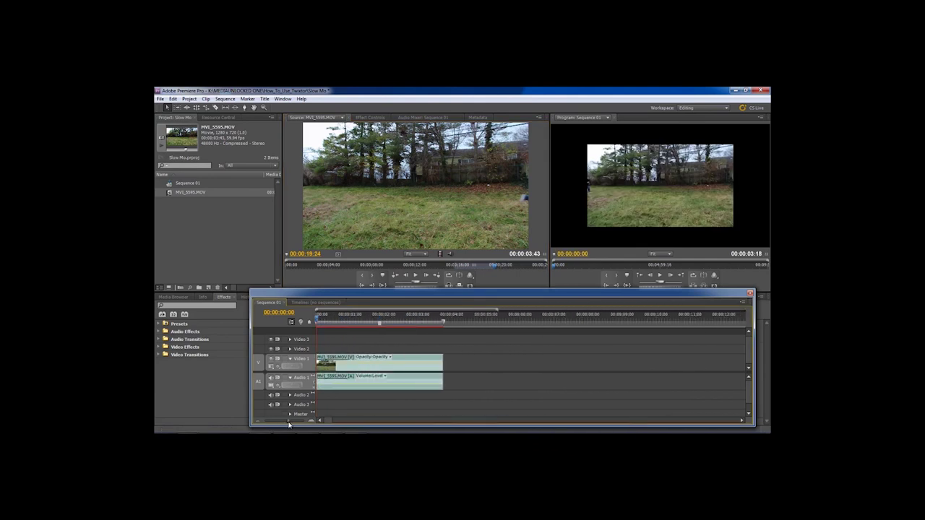
{"action": "left_click", "coordinate": [370, 380]}
Unlink the clip, delete its audio, and replace the video with an After Effects composition
{"action": "right_click", "coordinate": [366, 370]}
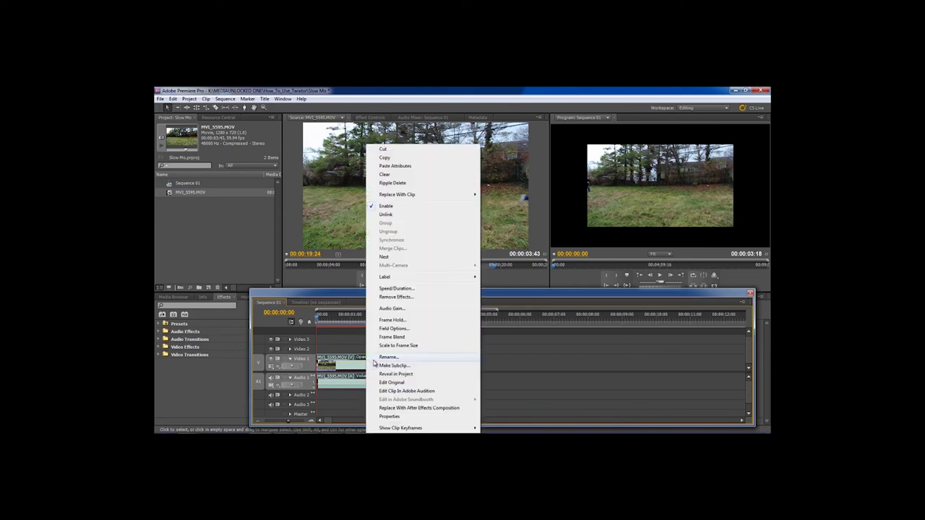
{"action": "left_click", "coordinate": [396, 217]}
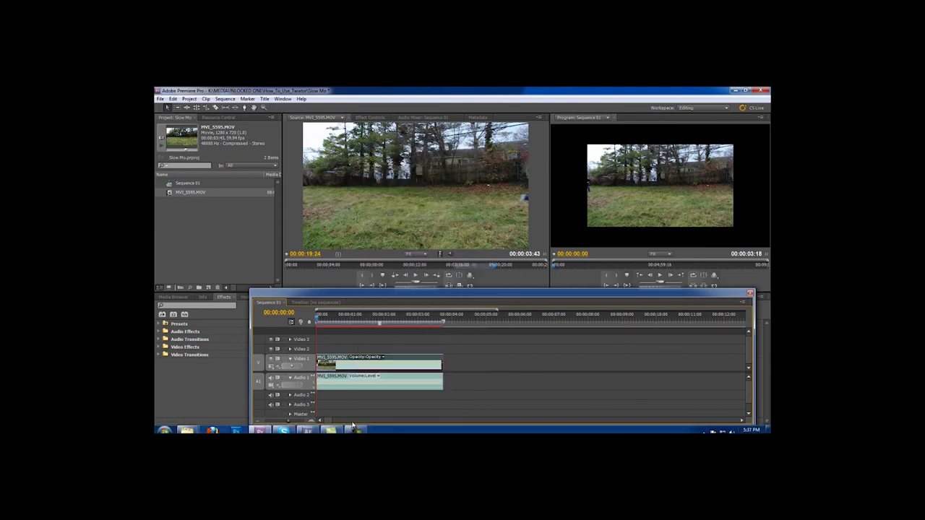
{"action": "left_click", "coordinate": [358, 386]}
{"action": "key", "text": "Delete"}
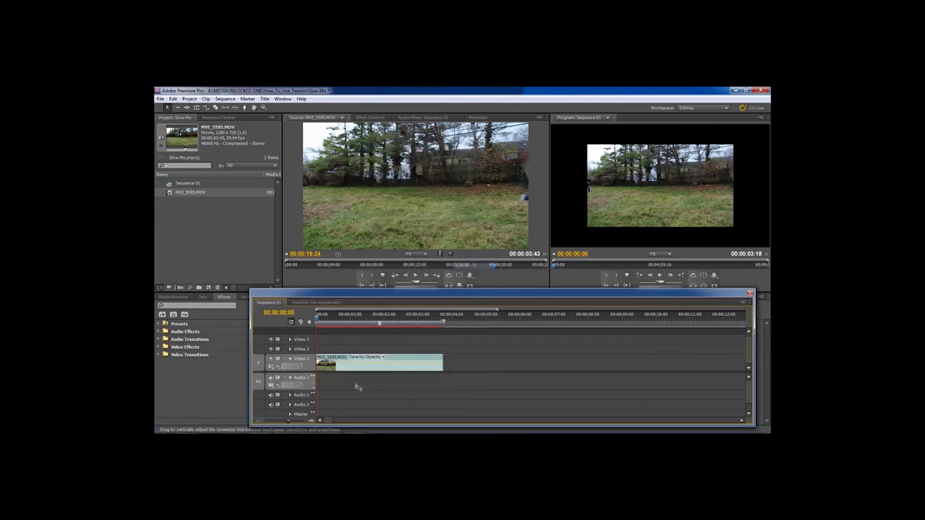
{"action": "right_click", "coordinate": [383, 367]}
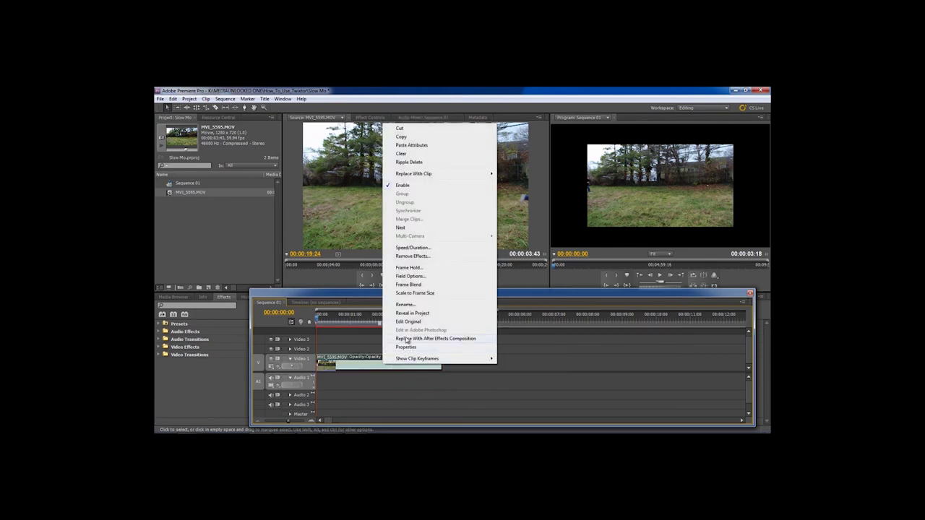
{"action": "left_click", "coordinate": [437, 343]}
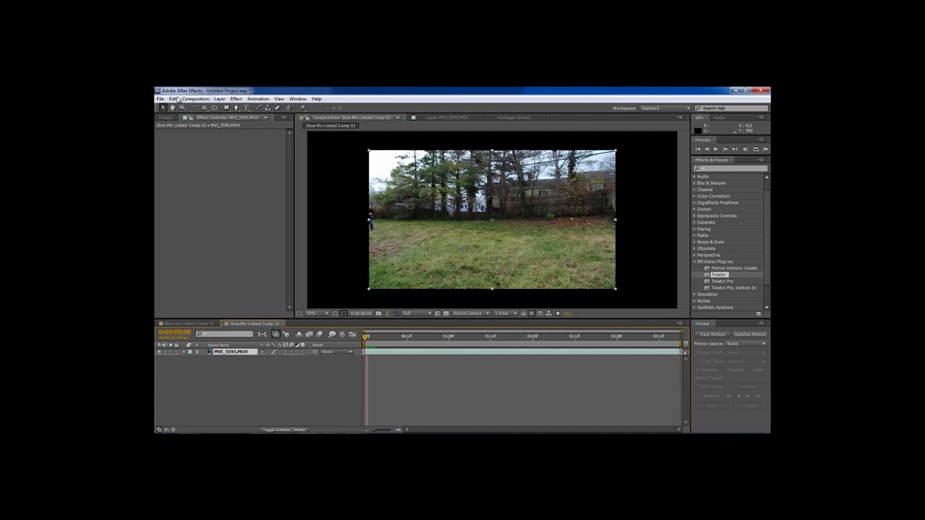
Preview the runner clip in the composition, playing and scrubbing through it
{"action": "left_click", "coordinate": [160, 118]}
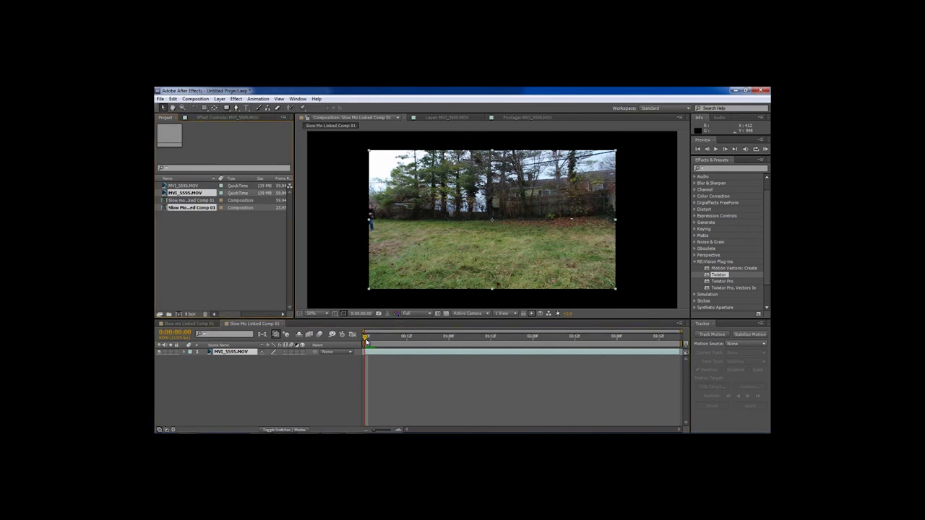
{"action": "key", "text": "space"}
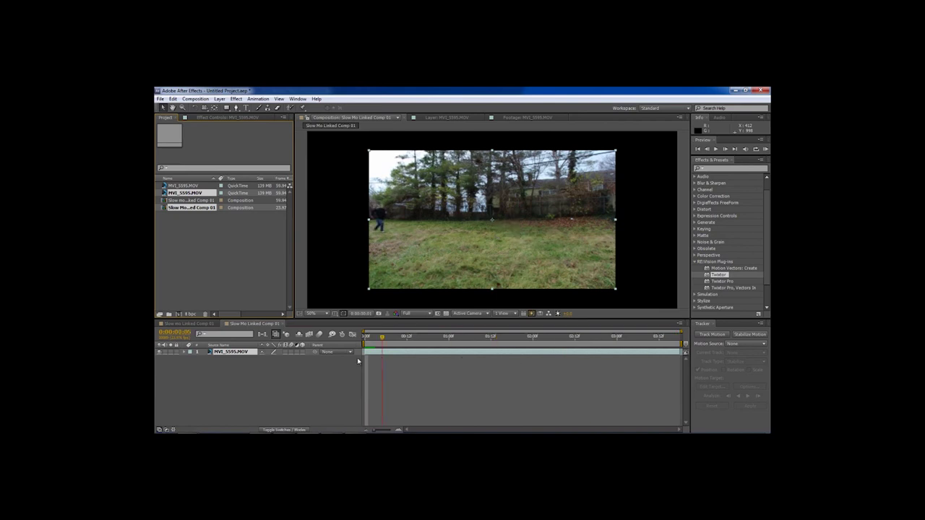
{"action": "left_click_drag", "start_coordinate": [381, 361], "coordinate": [296, 350]}
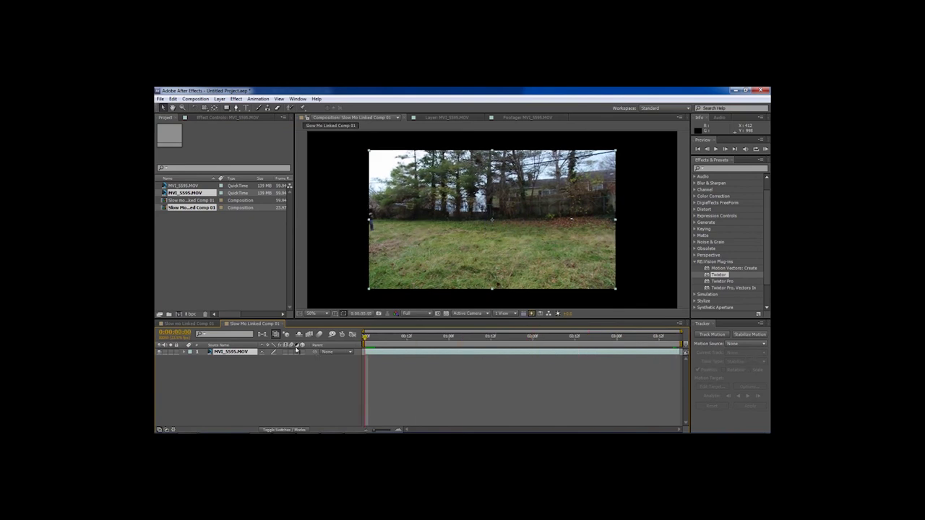
Open Composition Settings for Slow Mo Linked Comp 01 from the Project panel
{"action": "right_click", "coordinate": [163, 211]}
{"action": "left_click", "coordinate": [251, 247]}
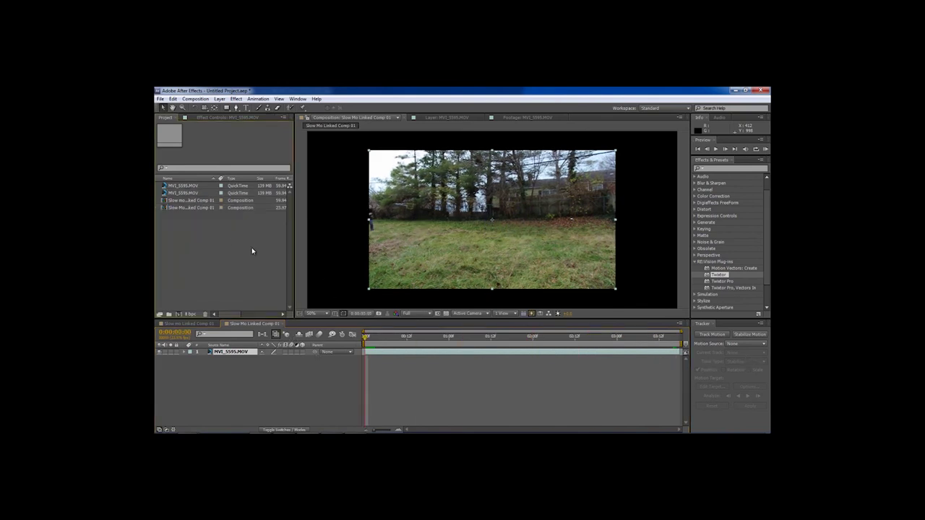
{"action": "left_click", "coordinate": [252, 250]}
{"action": "left_click", "coordinate": [362, 262]}
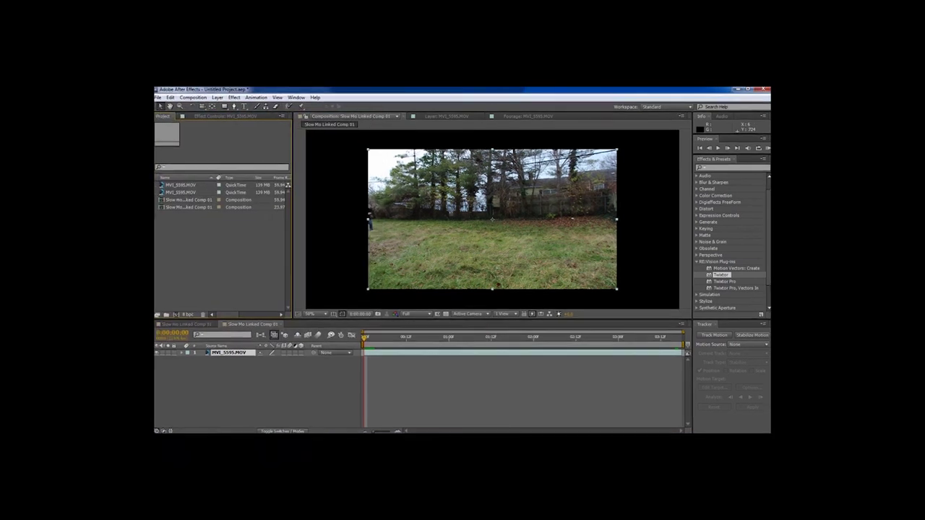
{"action": "right_click", "coordinate": [183, 208]}
{"action": "left_click", "coordinate": [229, 213]}
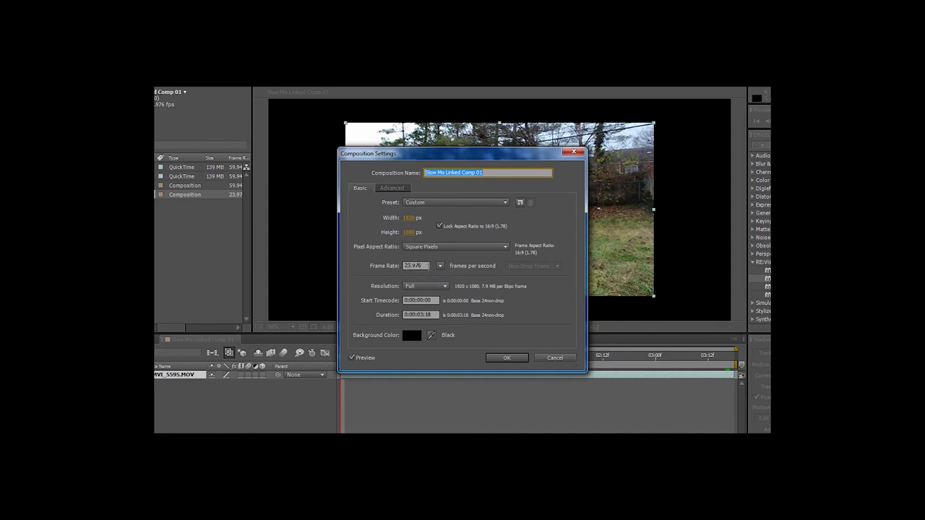
Set the composition frame rate to 59.94 fps and duration to 0:00:20:18
{"action": "left_click_drag", "start_coordinate": [426, 266], "coordinate": [397, 269]}
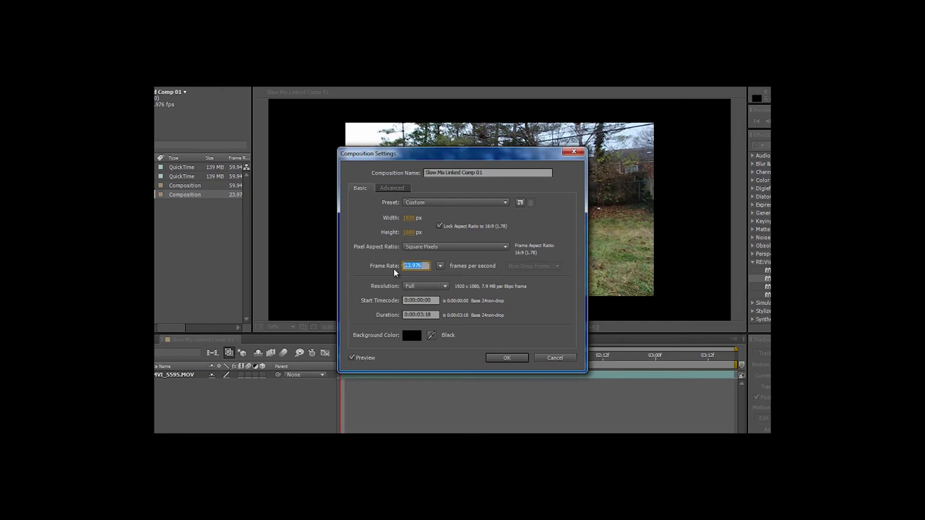
{"action": "type", "text": "59.94"}
{"action": "left_click", "coordinate": [420, 315]}
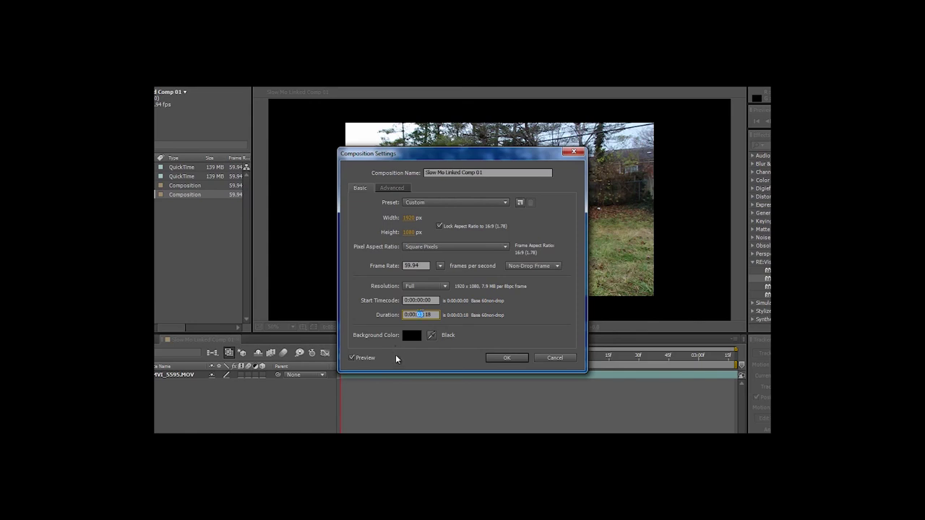
{"action": "type", "text": "20"}
{"action": "left_click", "coordinate": [507, 358]}
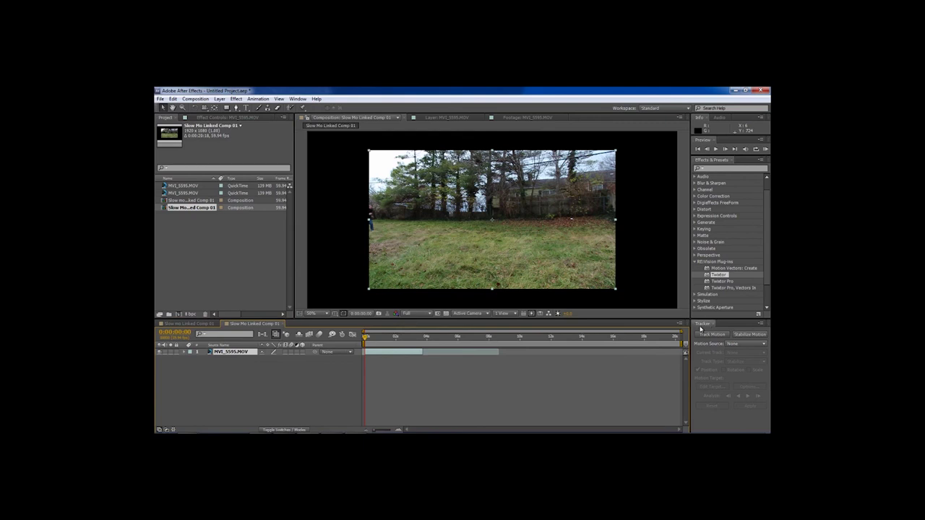
Zoom the timeline in, recheck the composition settings, and scrub back to the start
{"action": "key", "text": "="}
{"action": "left_click_drag", "start_coordinate": [438, 331], "coordinate": [682, 331]}
{"action": "right_click", "coordinate": [185, 209]}
{"action": "left_click", "coordinate": [196, 213]}
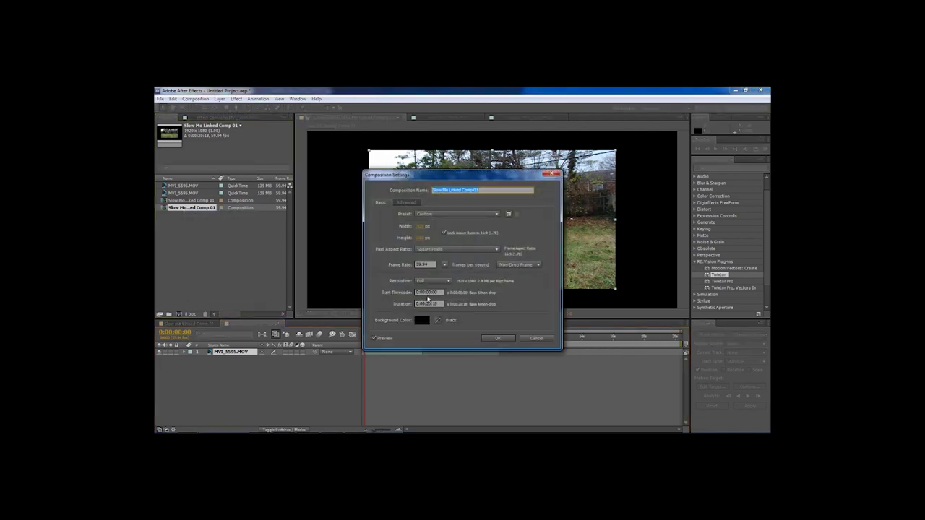
{"action": "left_click", "coordinate": [497, 338]}
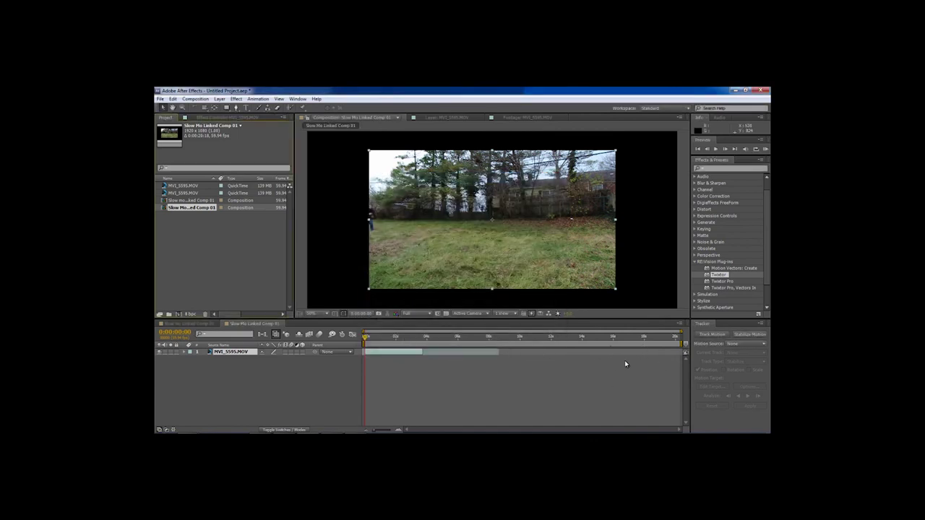
{"action": "mouse_move", "coordinate": [366, 337]}
{"action": "left_mouse_down"}
{"action": "mouse_move", "coordinate": [403, 338]}
{"action": "mouse_move", "coordinate": [355, 345]}
{"action": "left_mouse_up"}
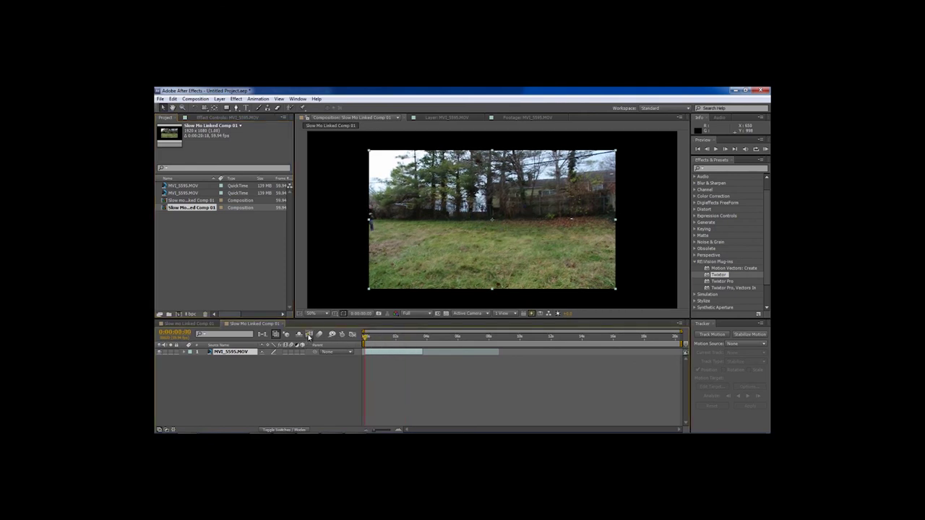
Turn on the composition's Frame Blending switch and enable time remapping on MVI_5595.MOV
{"action": "left_click", "coordinate": [309, 334]}
{"action": "right_click", "coordinate": [386, 354]}
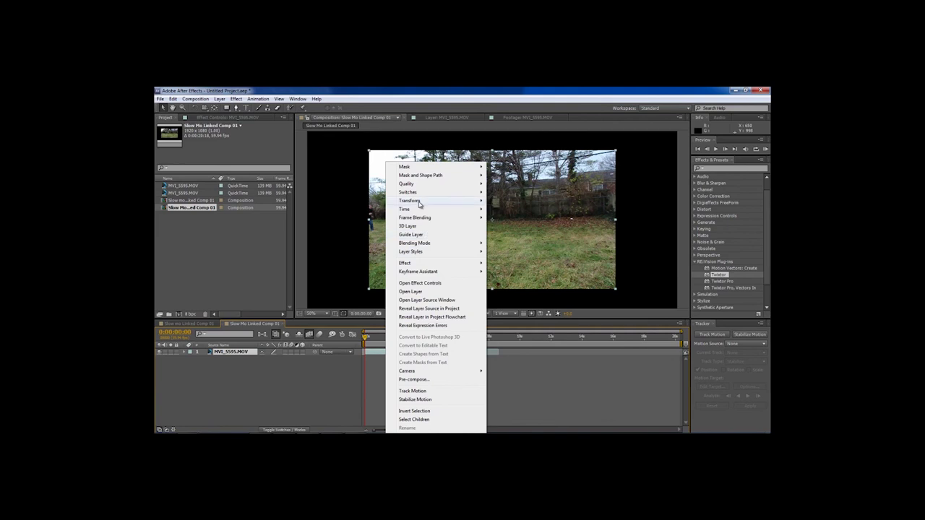
{"action": "mouse_move", "coordinate": [423, 211]}
{"action": "left_click", "coordinate": [495, 209]}
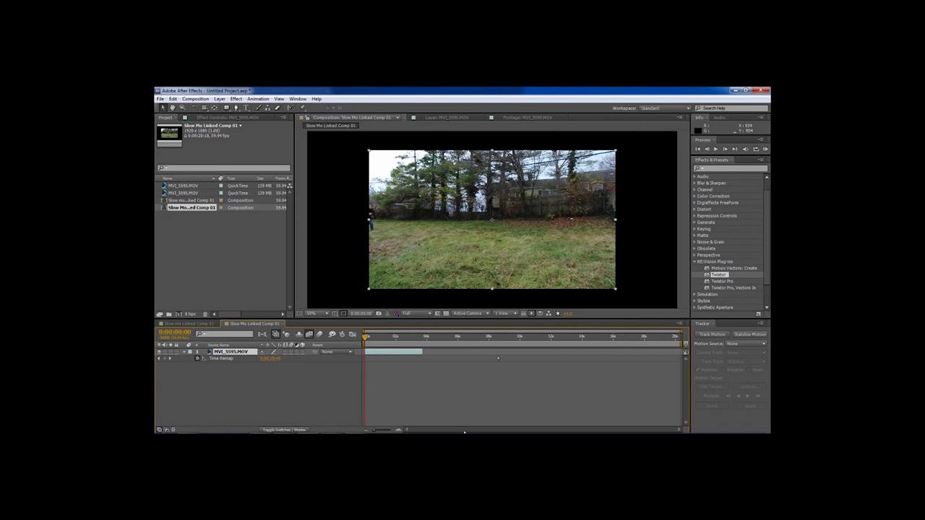
Toggle Enable Time Remapping off again on the MVI_5595.MOV layer
{"action": "right_click", "coordinate": [401, 354]}
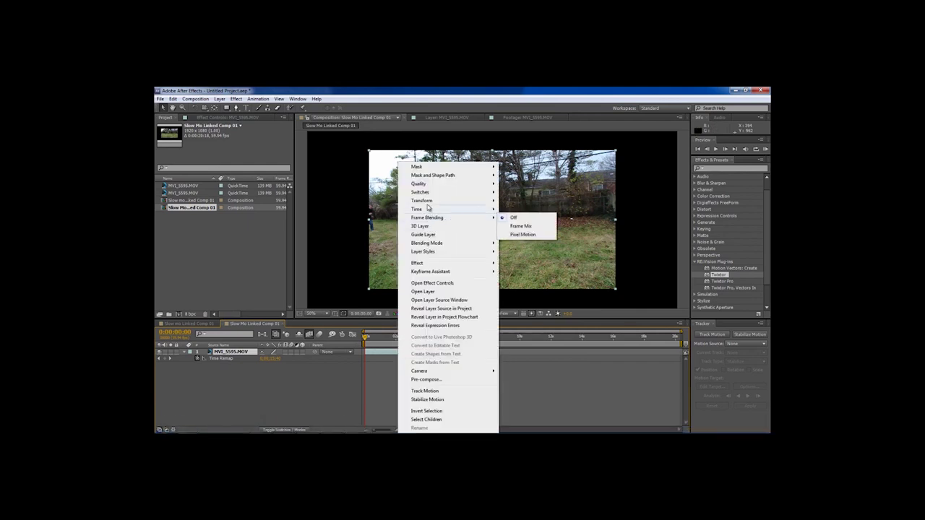
{"action": "mouse_move", "coordinate": [427, 202]}
{"action": "left_click", "coordinate": [515, 214]}
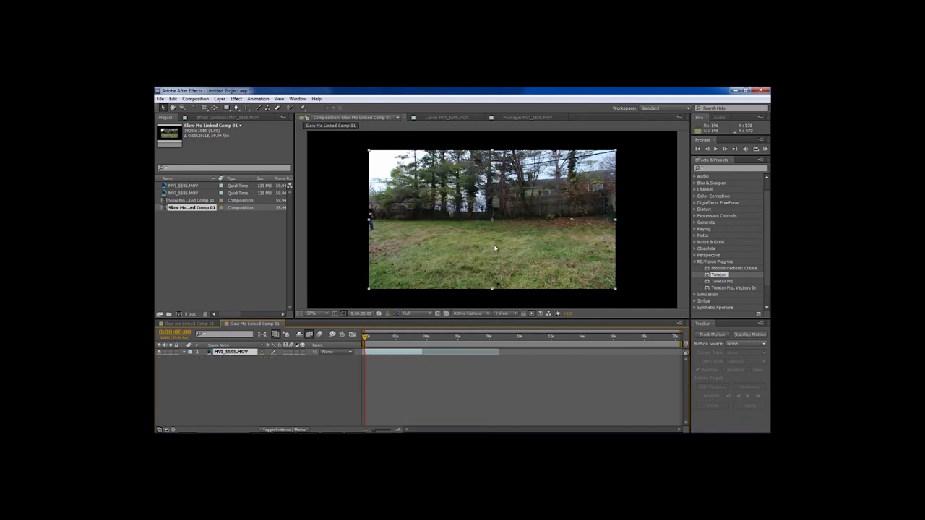
Apply Twixtor to MVI_5595.MOV with input frame rate 59.94 and speed 20%
{"action": "left_click_drag", "start_coordinate": [714, 276], "coordinate": [448, 245]}
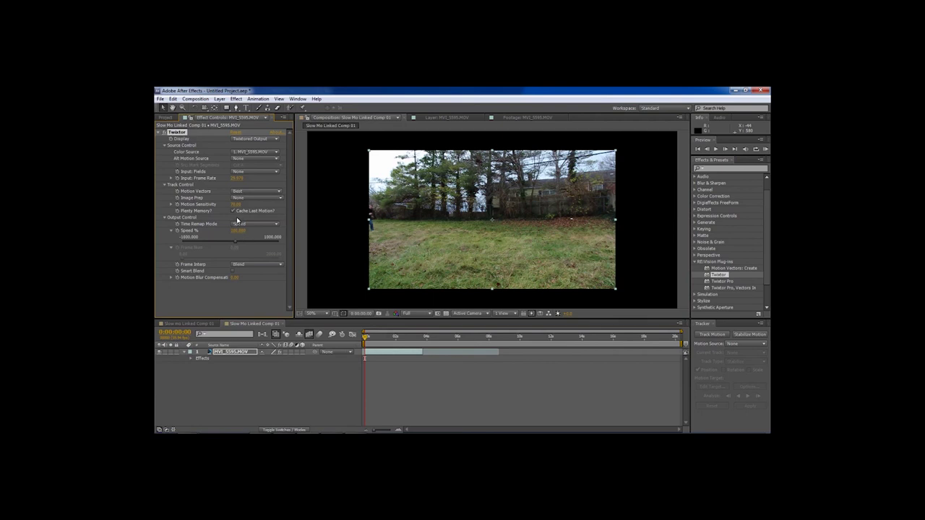
{"action": "left_click", "coordinate": [237, 177]}
{"action": "type", "text": "59.94"}
{"action": "key", "text": "Return"}
{"action": "left_click_drag", "start_coordinate": [235, 234], "coordinate": [229, 234]}
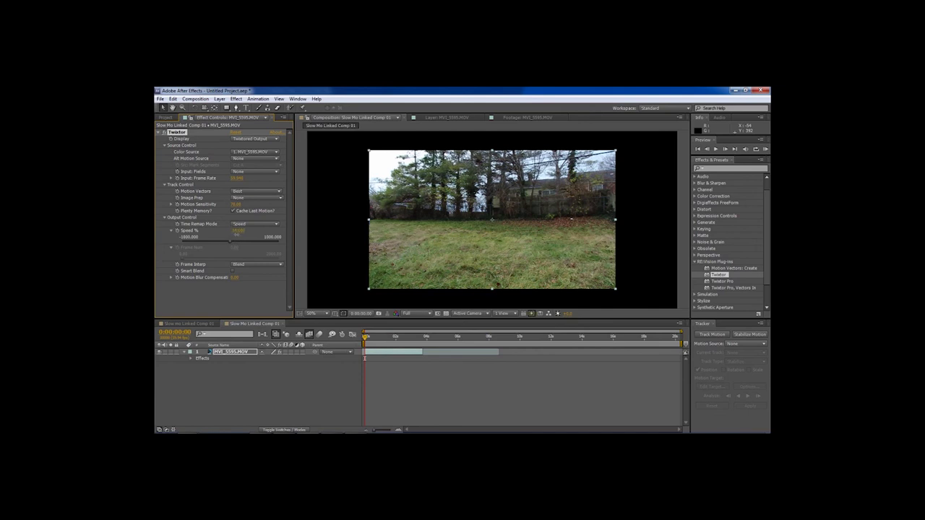
Preview the slowed clip frame by frame and by scrubbing, then return to the first frame
{"action": "key", "text": "space"}
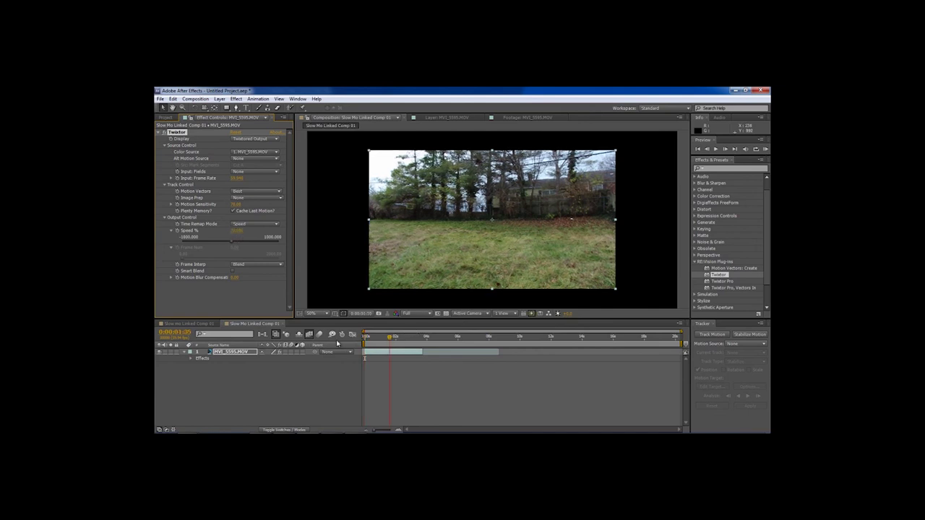
{"action": "key", "text": "space"}
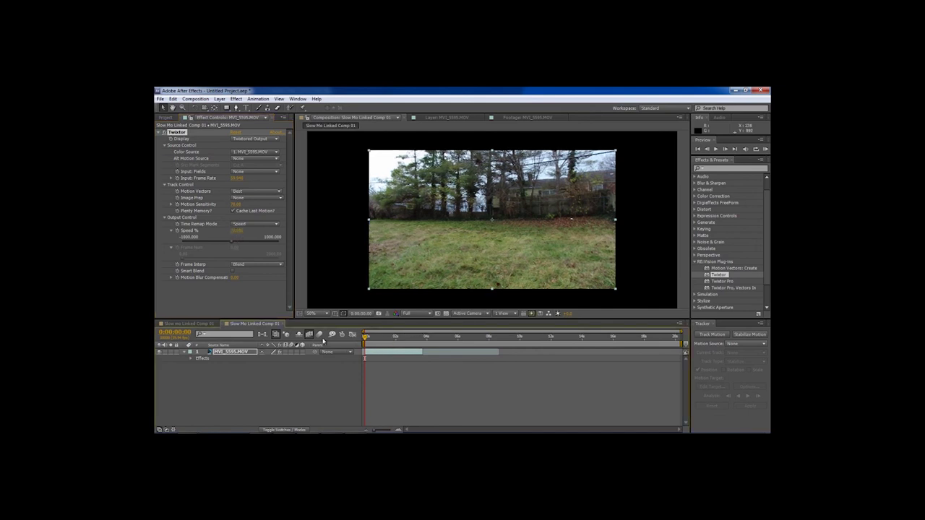
{"action": "left_click", "coordinate": [734, 150]}
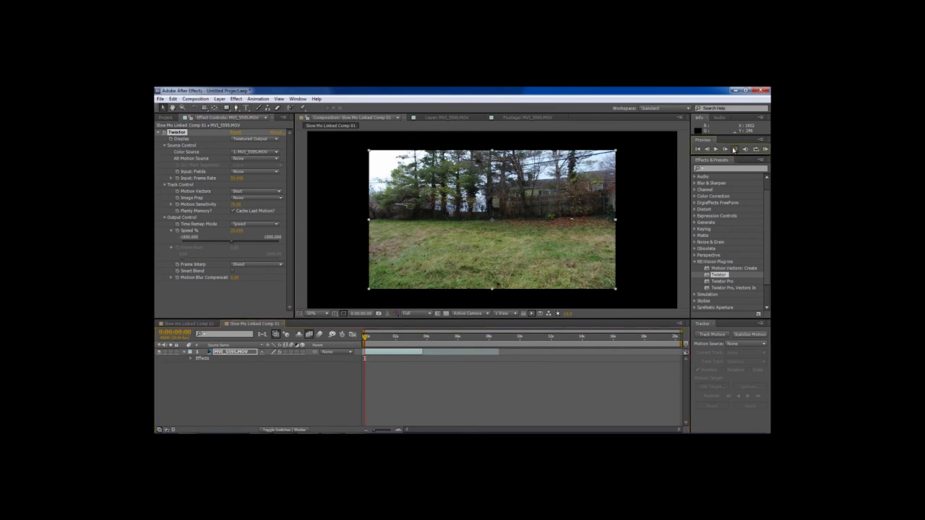
{"action": "left_click", "coordinate": [734, 149]}
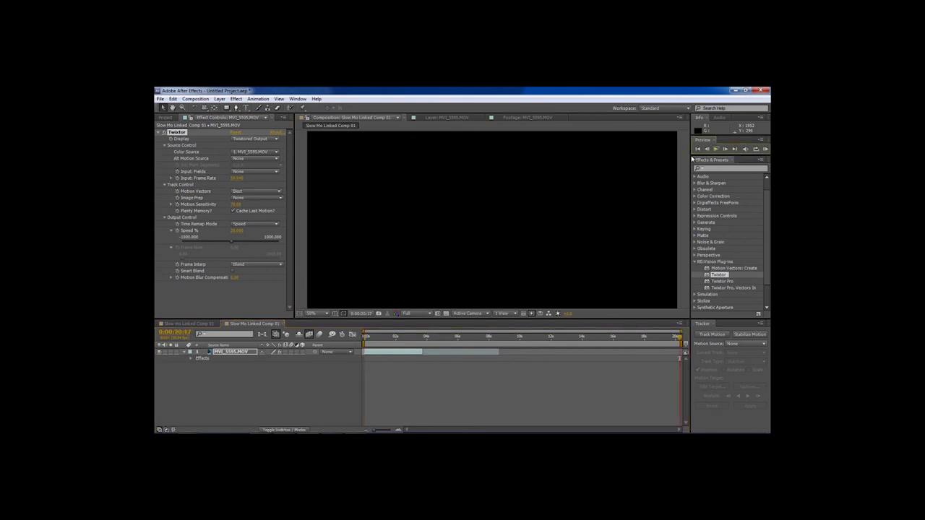
{"action": "key", "text": "Home"}
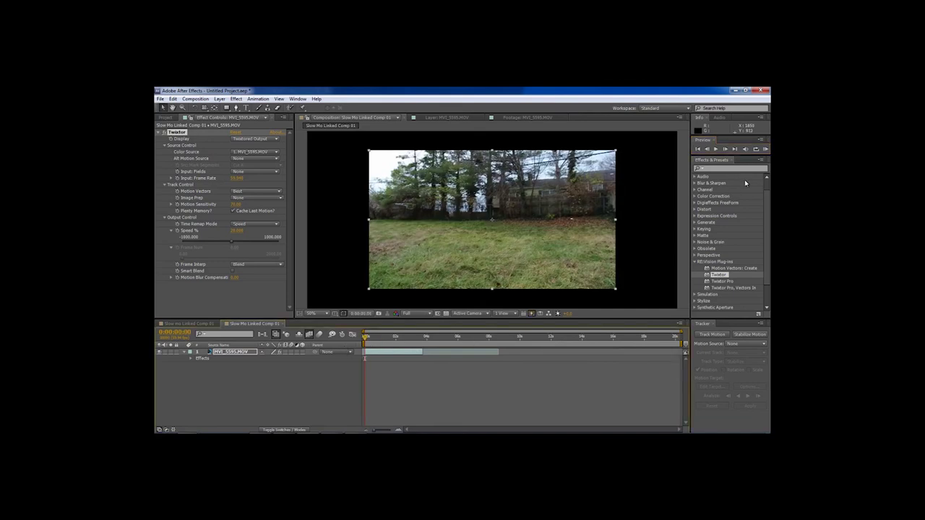
{"action": "left_click", "coordinate": [726, 149]}
{"action": "left_click", "coordinate": [726, 149]}
{"action": "left_click", "coordinate": [725, 149]}
{"action": "left_click", "coordinate": [726, 149]}
{"action": "left_click", "coordinate": [726, 150]}
{"action": "left_click", "coordinate": [725, 150]}
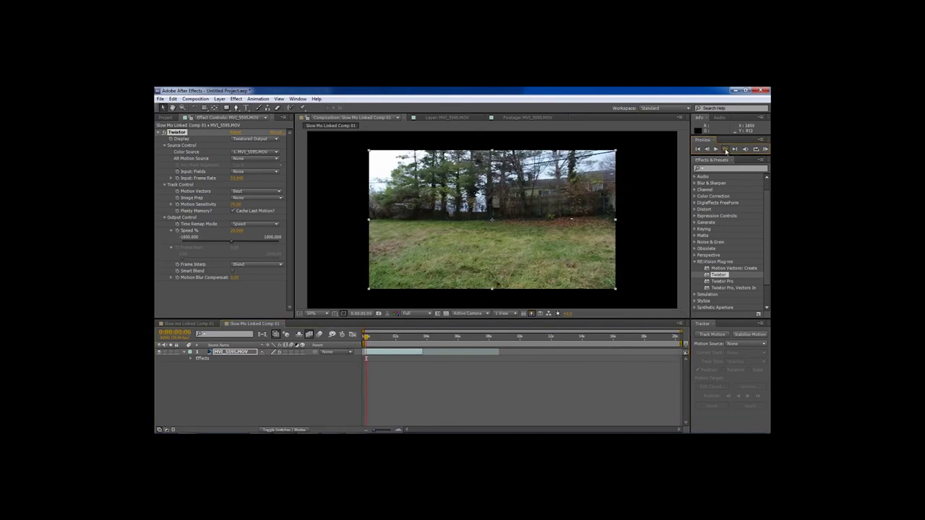
{"action": "left_click", "coordinate": [725, 149]}
{"action": "left_click", "coordinate": [726, 149]}
{"action": "left_click", "coordinate": [726, 150]}
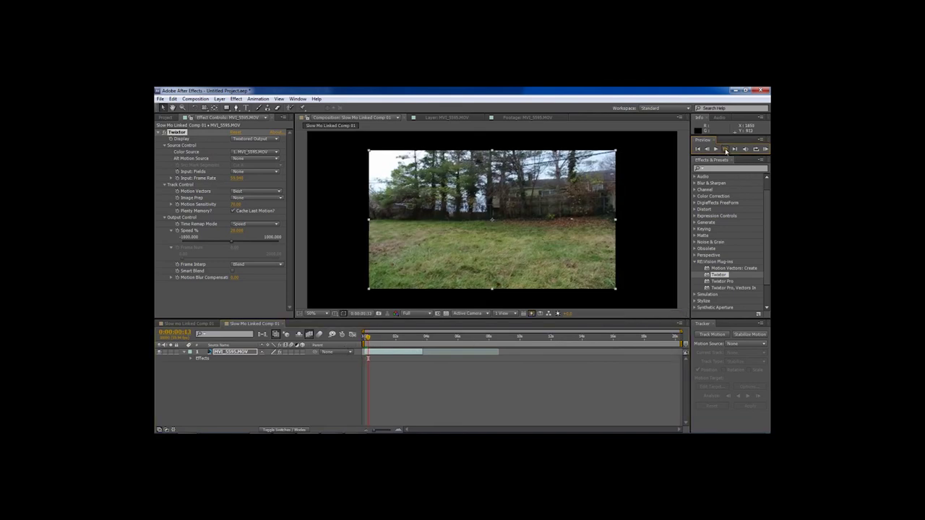
{"action": "left_click", "coordinate": [725, 150]}
{"action": "left_click", "coordinate": [725, 150]}
{"action": "left_click", "coordinate": [726, 150]}
{"action": "left_click", "coordinate": [725, 150]}
{"action": "left_click", "coordinate": [726, 149]}
{"action": "left_click", "coordinate": [725, 150]}
{"action": "left_click", "coordinate": [726, 150]}
{"action": "left_click_drag", "start_coordinate": [368, 344], "coordinate": [417, 346]}
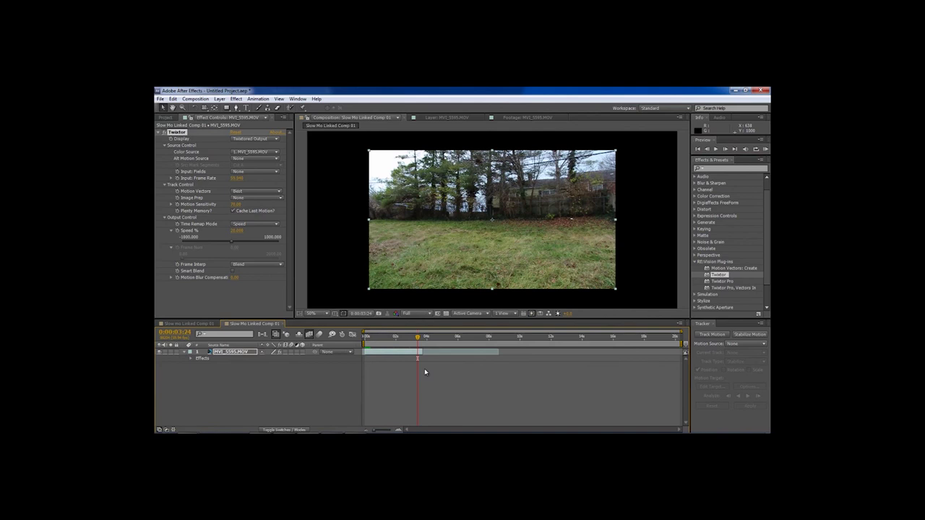
{"action": "key", "text": "Home"}
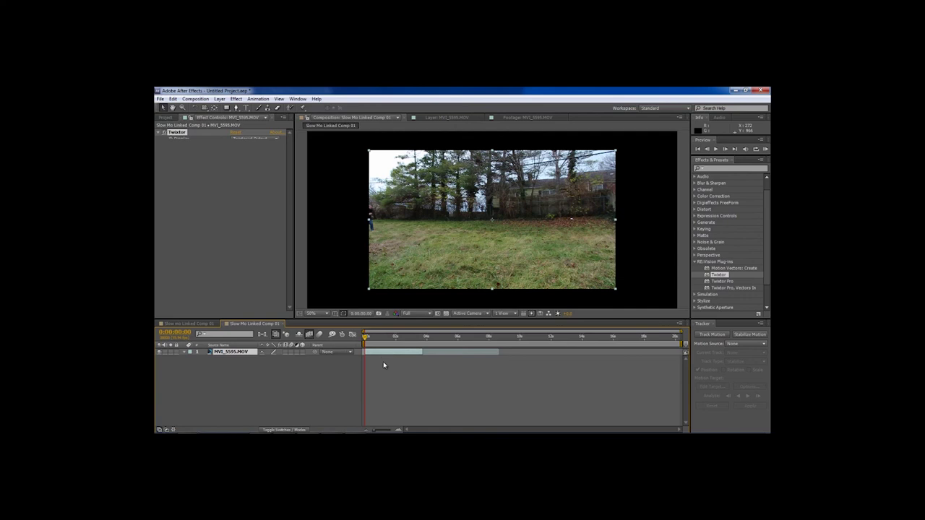
Remove Twixtor from the layer and enable time remapping on MVI_5595.MOV
{"action": "key", "text": "Delete"}
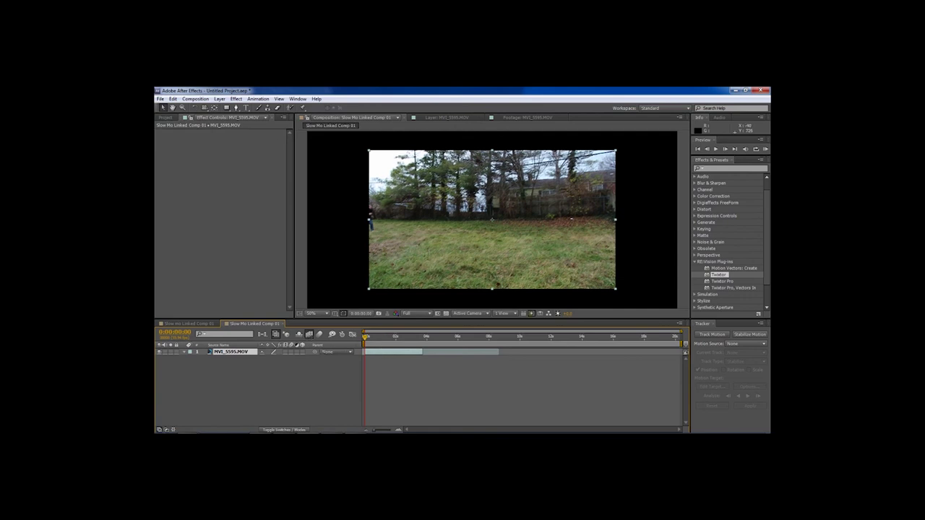
{"action": "right_click", "coordinate": [386, 351]}
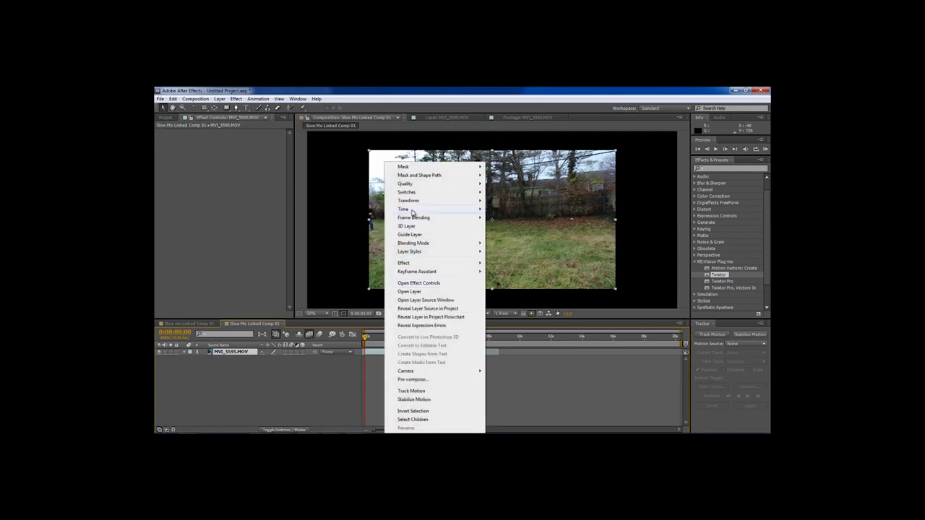
{"action": "mouse_move", "coordinate": [412, 209]}
{"action": "left_click", "coordinate": [504, 208]}
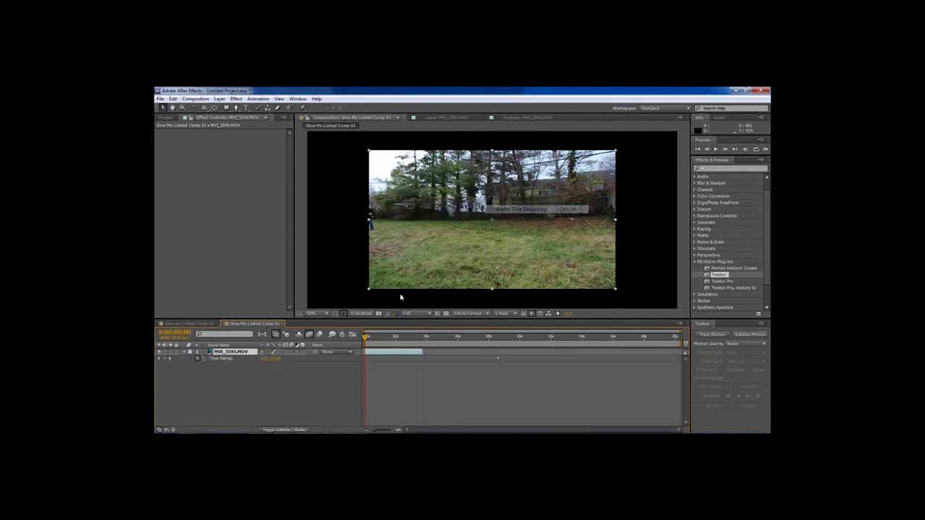
Set the layer's frame blending to Pixel Motion and drag Twixtor back onto it
{"action": "right_click", "coordinate": [392, 354]}
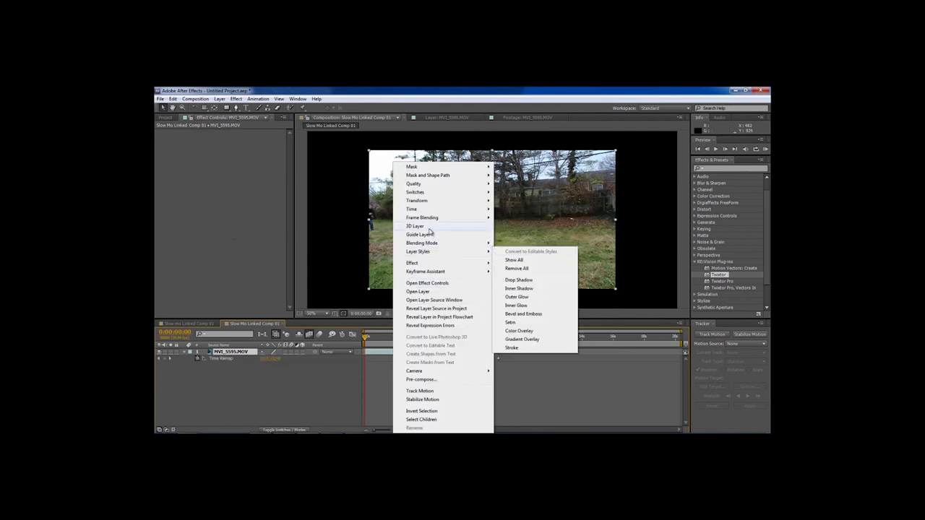
{"action": "mouse_move", "coordinate": [431, 219]}
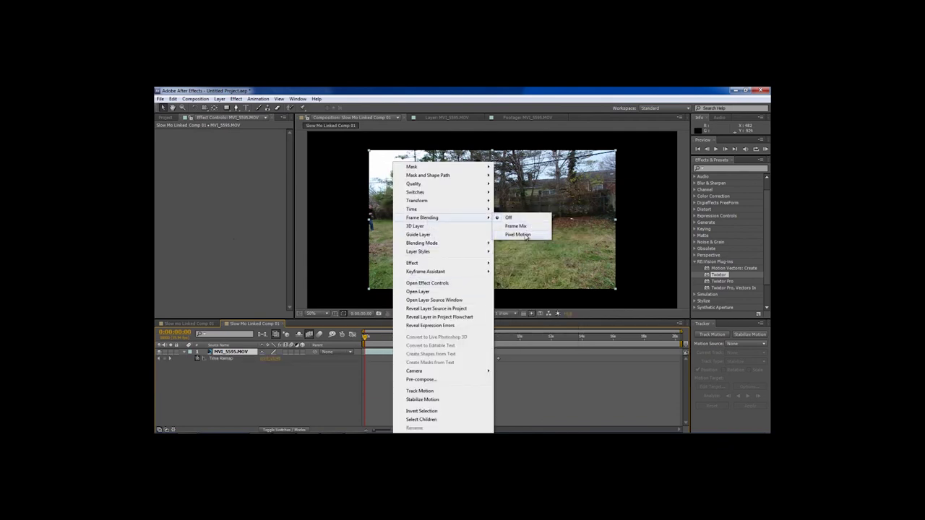
{"action": "left_click", "coordinate": [527, 235]}
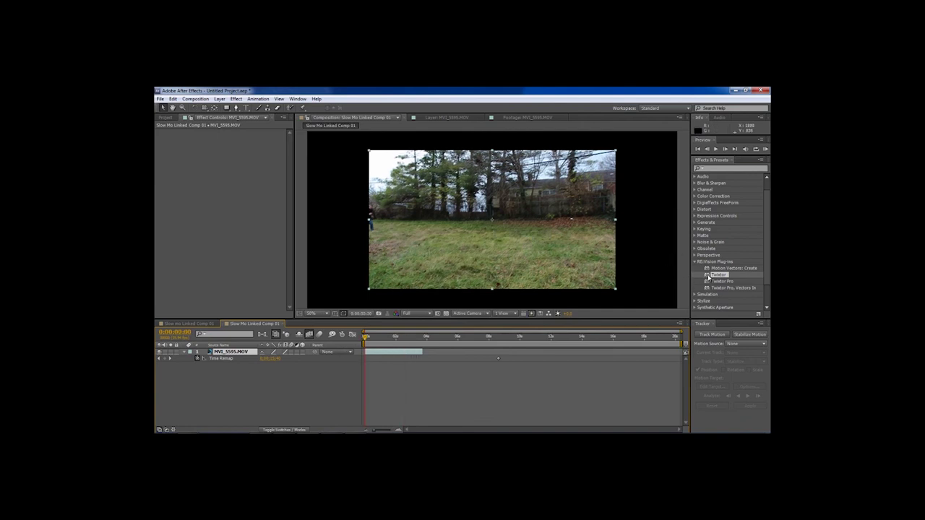
{"action": "left_click_drag", "start_coordinate": [708, 278], "coordinate": [428, 211]}
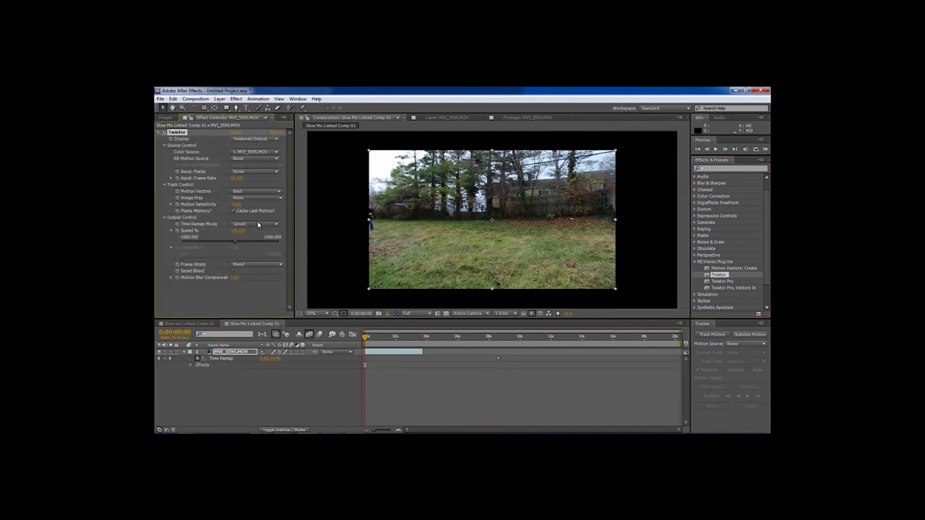
Set Twixtor's input frame rate on MVI_5595.MOV and expand Output Control to show Speed %
{"action": "left_click", "coordinate": [238, 178]}
{"action": "left_click", "coordinate": [190, 367]}
{"action": "left_click", "coordinate": [197, 371]}
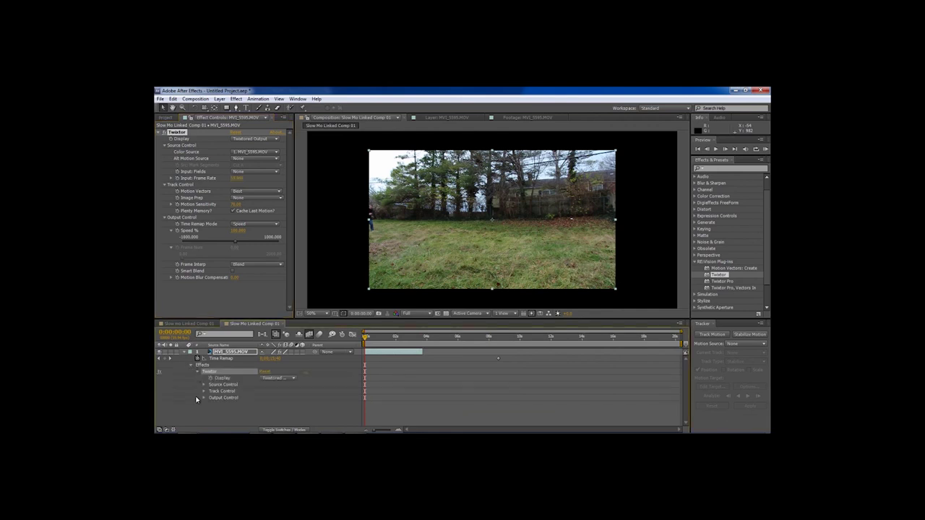
{"action": "left_click", "coordinate": [196, 399]}
{"action": "left_click", "coordinate": [203, 397]}
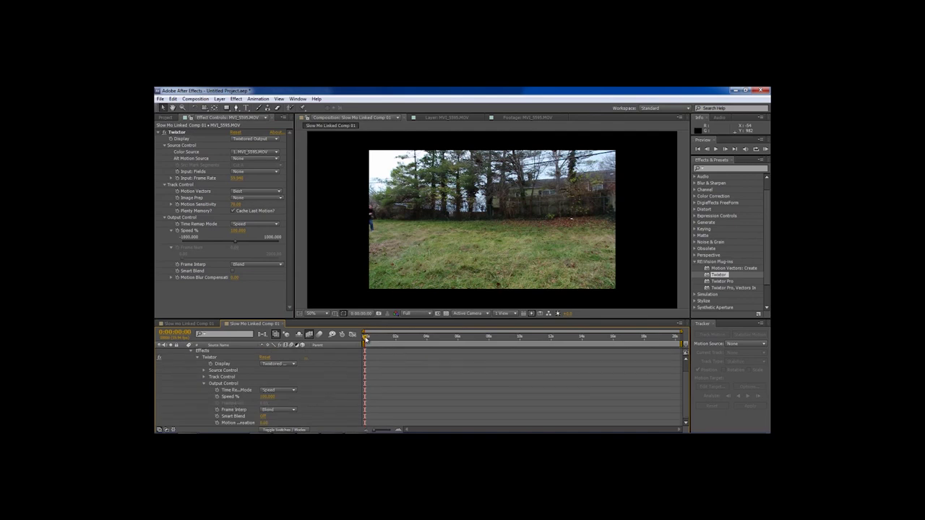
{"action": "left_click_drag", "start_coordinate": [365, 338], "coordinate": [389, 346]}
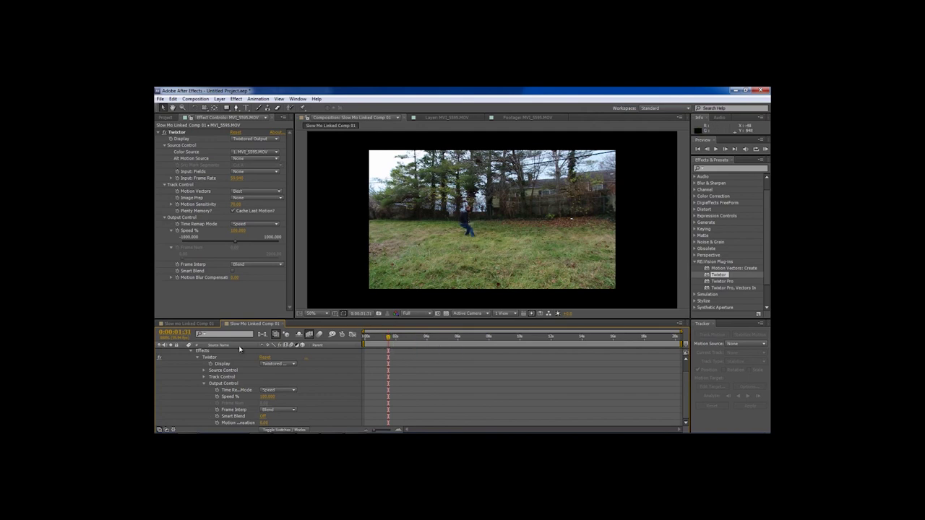
Keyframe Twixtor's Speed % near 0:00:01:31 and lower it to 10
{"action": "left_click", "coordinate": [217, 398]}
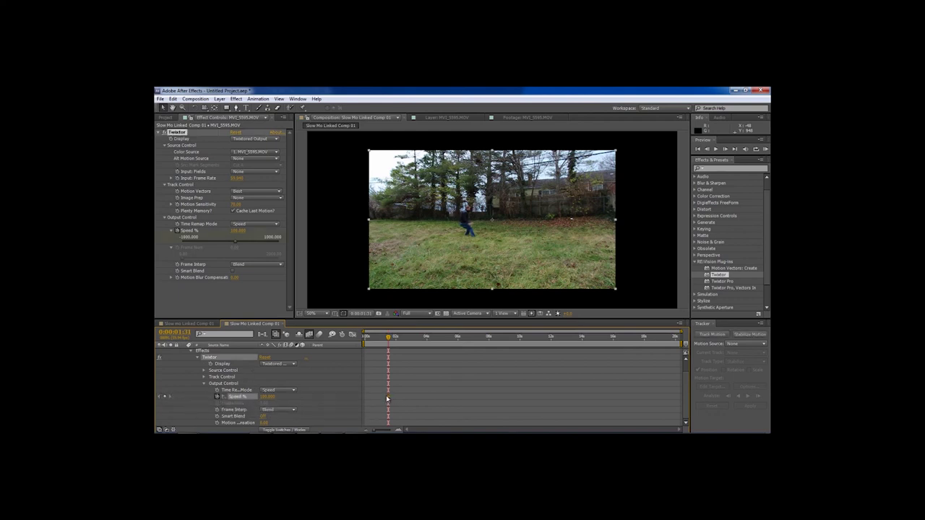
{"action": "left_click", "coordinate": [725, 149]}
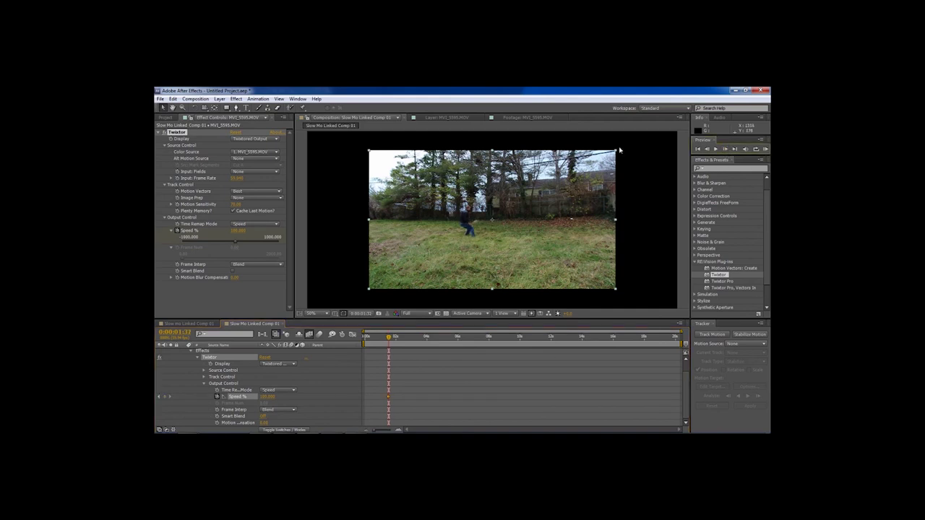
{"action": "left_click_drag", "start_coordinate": [282, 402], "coordinate": [271, 399]}
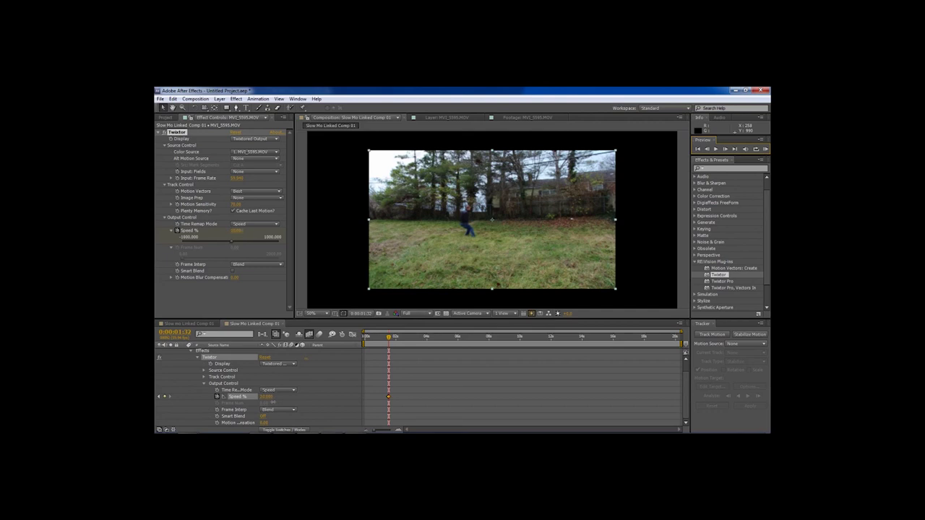
{"action": "left_click_drag", "start_coordinate": [276, 403], "coordinate": [264, 399]}
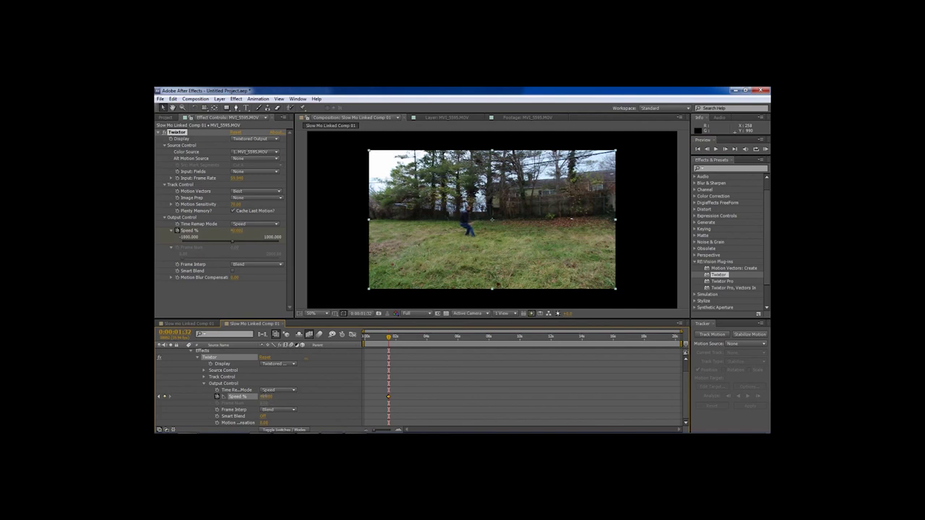
{"action": "left_click", "coordinate": [266, 396]}
{"action": "key", "text": "Return"}
Scrub later in the clip to 0:00:04:18 to check the slowdown
{"action": "left_click_drag", "start_coordinate": [390, 346], "coordinate": [427, 357]}
{"action": "left_click", "coordinate": [429, 357]}
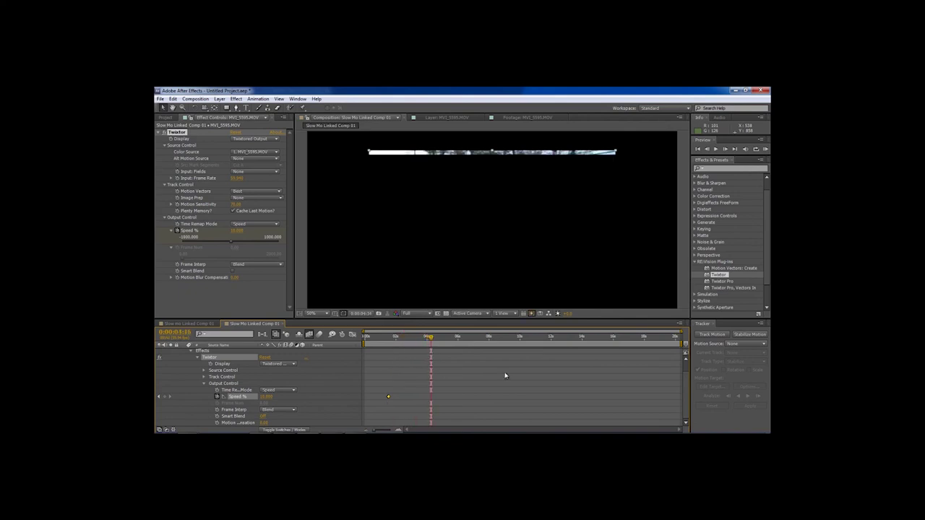
{"action": "scroll", "coordinate": [685, 363], "scroll_direction": "up", "scroll_amount": 2}
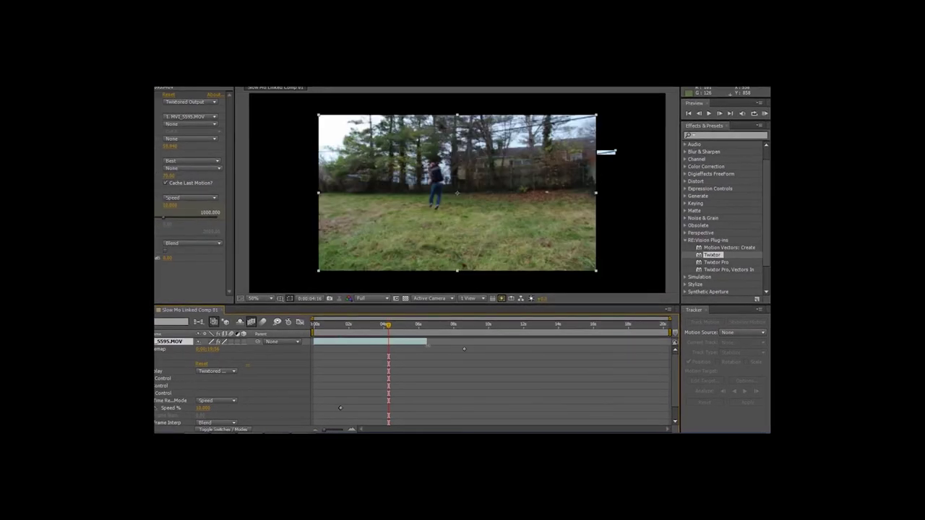
{"action": "left_click_drag", "start_coordinate": [388, 329], "coordinate": [446, 334]}
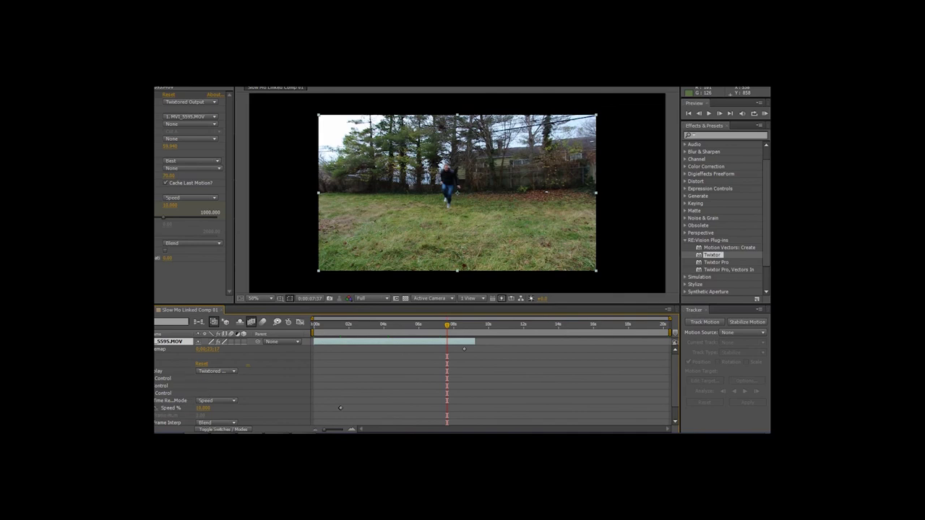
At 0:00:07:37, keyframe Speed % back up to 100, then RAM-preview the slowed clip
{"action": "left_click", "coordinate": [156, 407]}
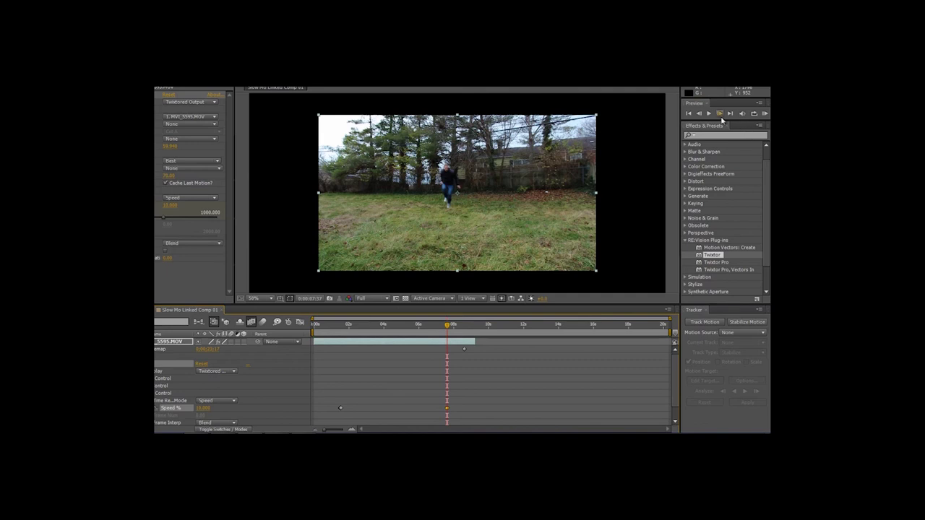
{"action": "left_click", "coordinate": [719, 114]}
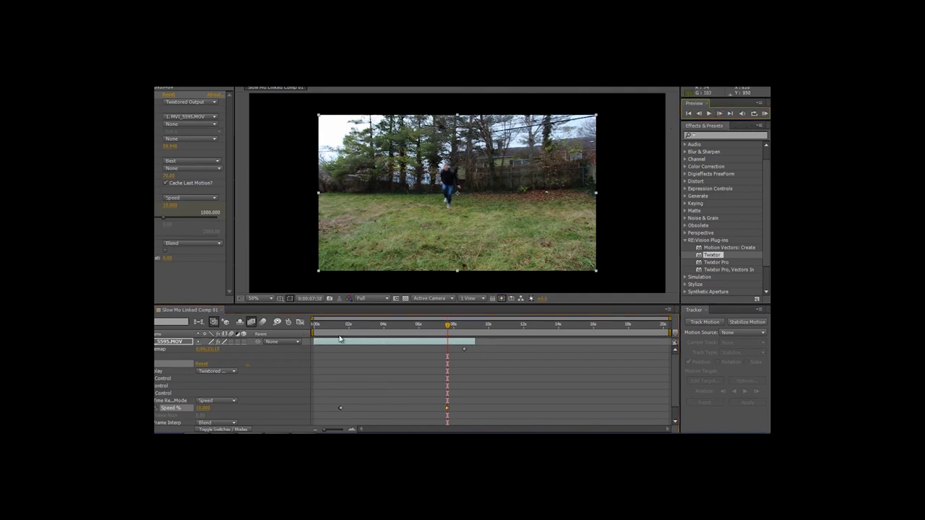
{"action": "left_click_drag", "start_coordinate": [205, 409], "coordinate": [215, 410]}
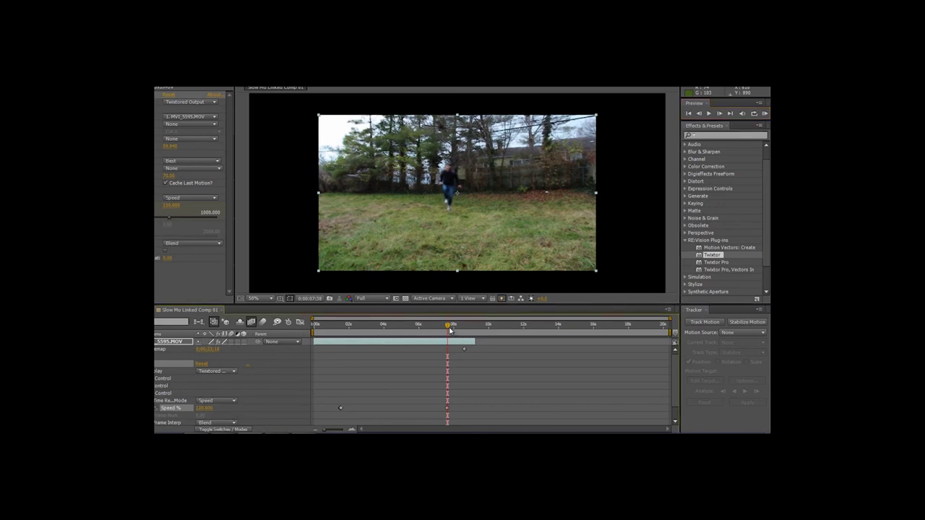
{"action": "left_click_drag", "start_coordinate": [449, 327], "coordinate": [460, 327]}
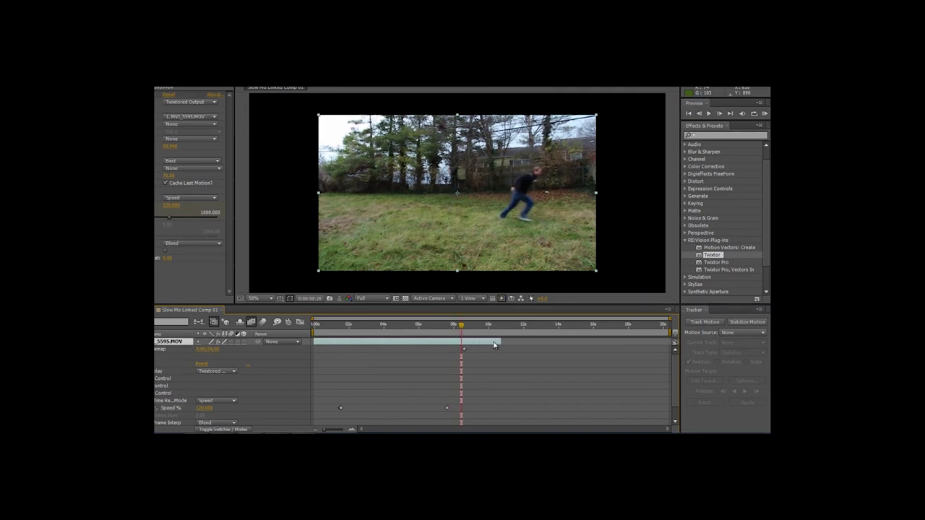
{"action": "left_click_drag", "start_coordinate": [465, 327], "coordinate": [468, 329]}
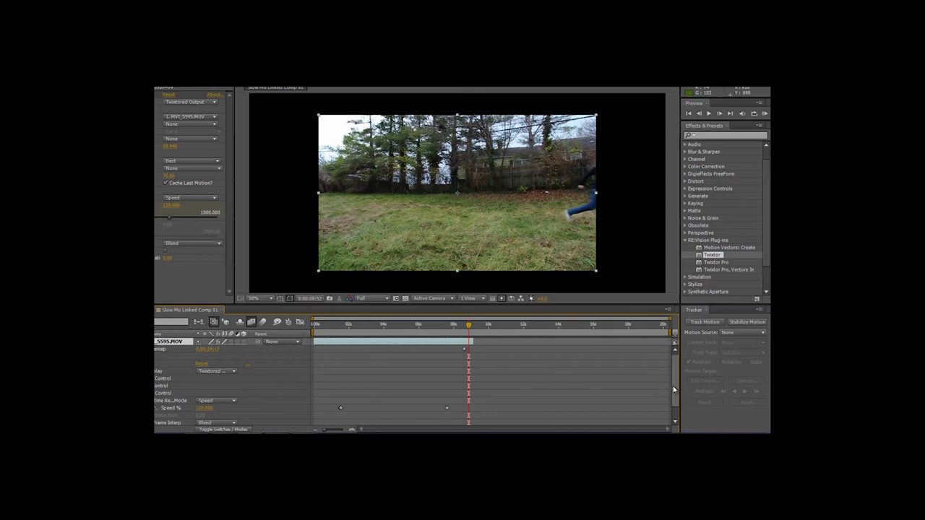
{"action": "key", "text": "space"}
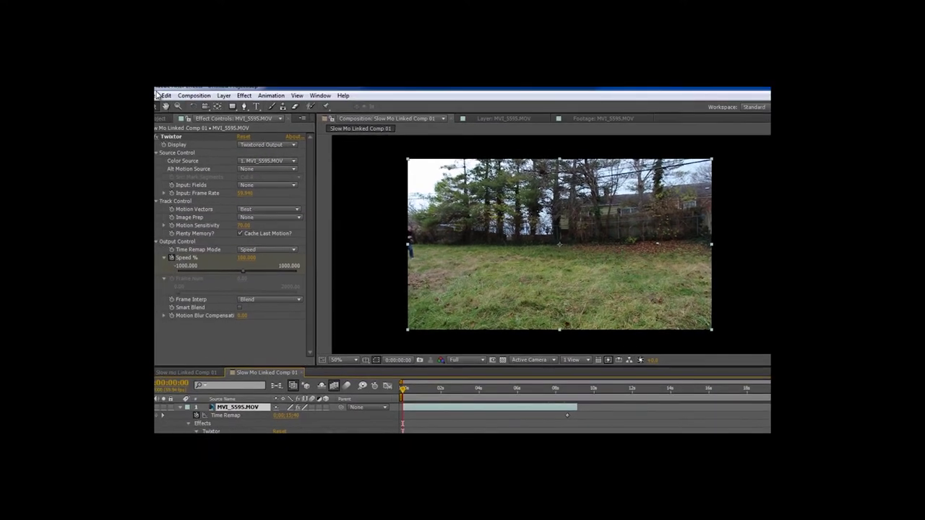
Open the T3i_Raw footage folder in Windows Explorer and move its window aside
{"action": "left_click", "coordinate": [161, 102]}
{"action": "mouse_move", "coordinate": [177, 113]}
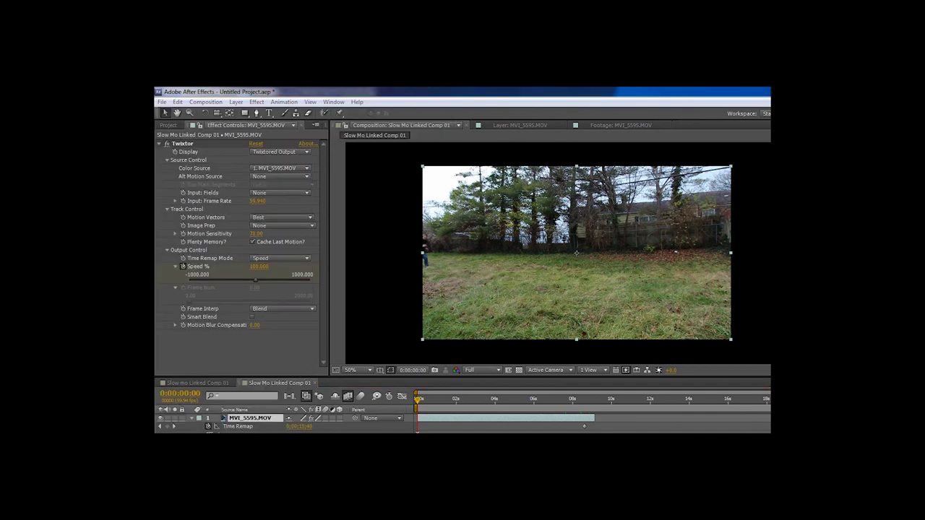
{"action": "left_click", "coordinate": [524, 273]}
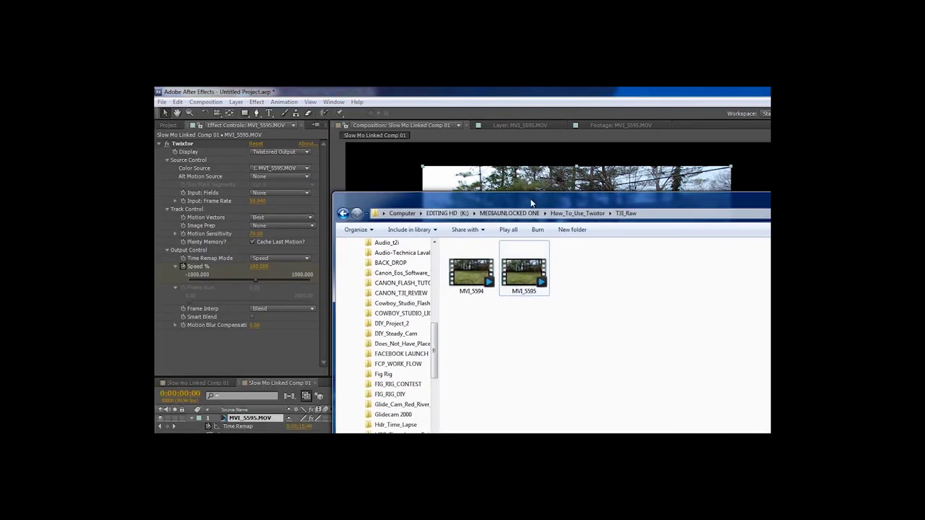
{"action": "left_click_drag", "start_coordinate": [533, 202], "coordinate": [0, 181]}
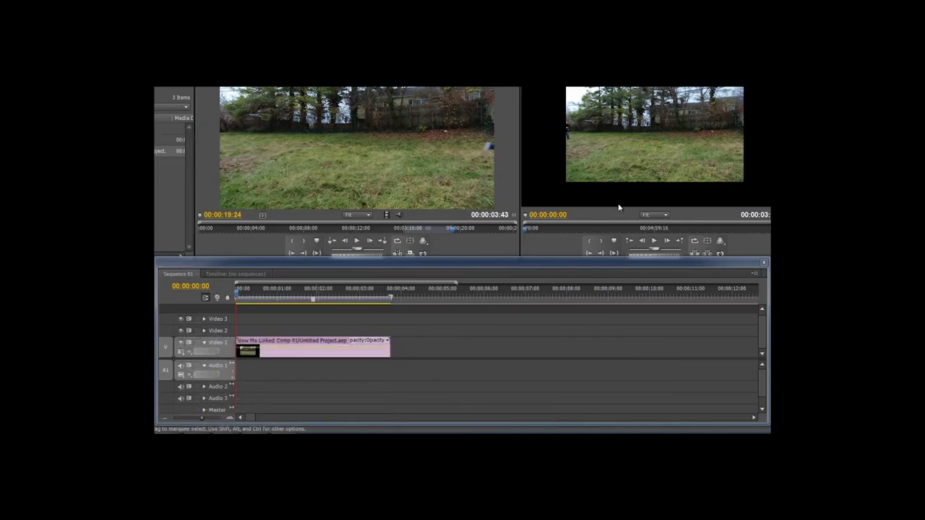
Render work area previews for Sequence 01 with Sequence > Render Work Area
{"action": "left_click", "coordinate": [308, 304]}
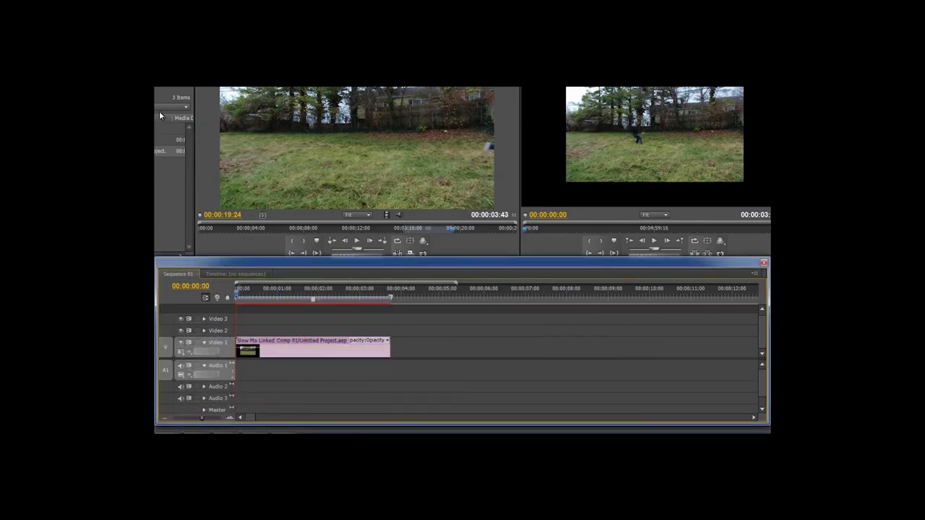
{"action": "key", "text": "alt+s"}
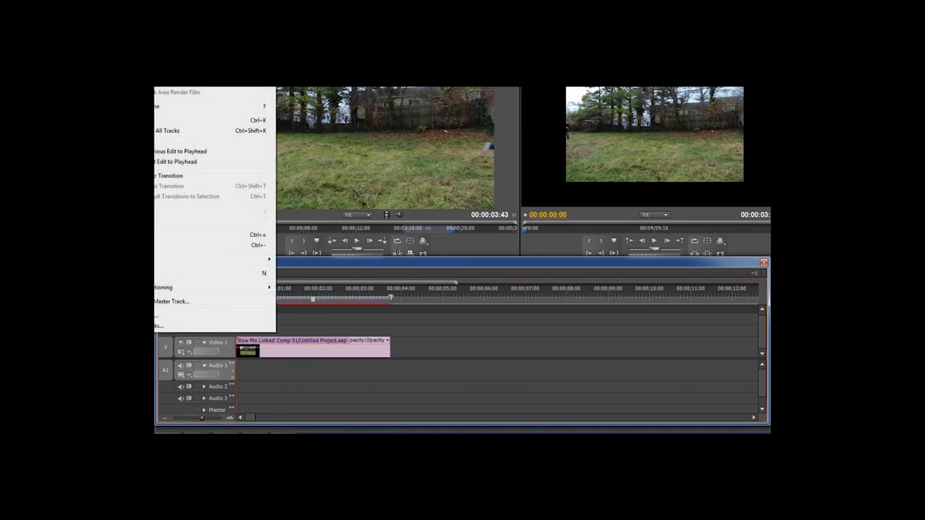
{"action": "key", "text": "Return"}
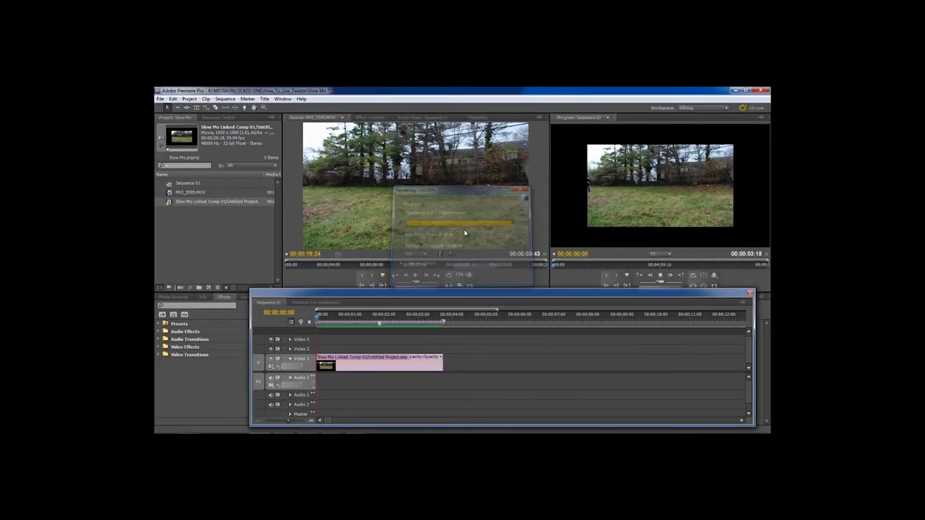
Return to the sequence start, move the floating timeline aside and enlarge the Program monitor
{"action": "key", "text": "Home"}
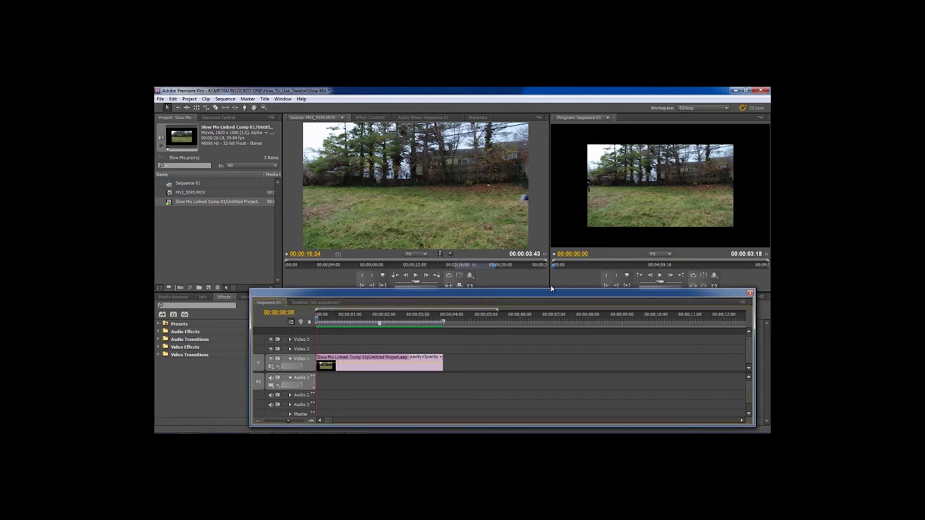
{"action": "left_click_drag", "start_coordinate": [561, 295], "coordinate": [0, 246]}
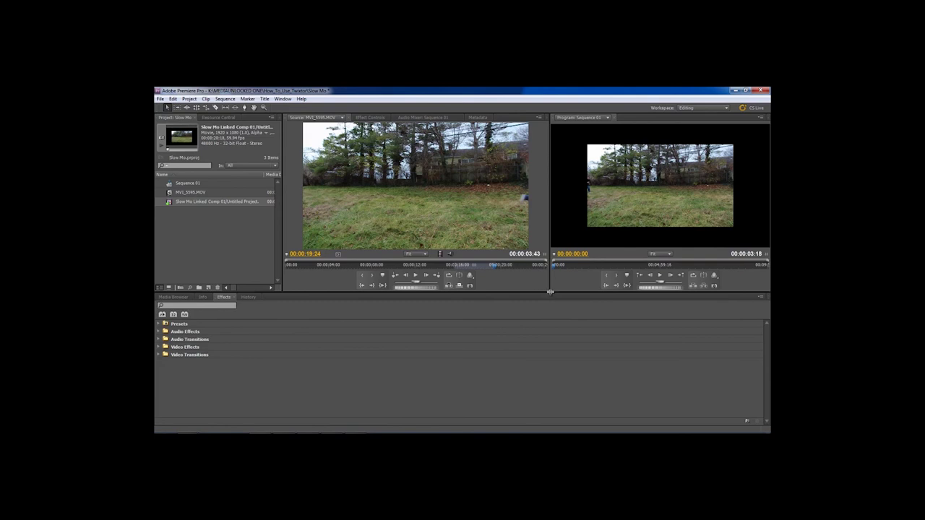
{"action": "left_click_drag", "start_coordinate": [549, 291], "coordinate": [213, 415]}
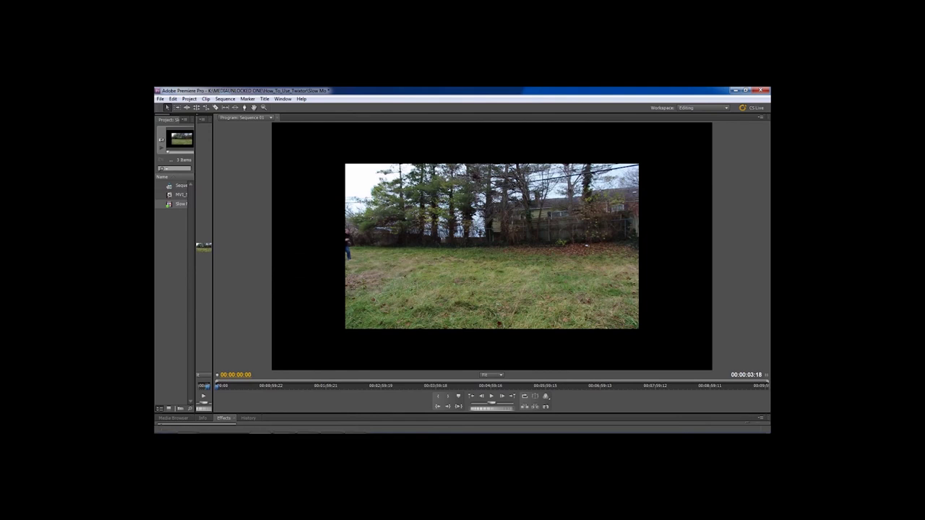
Scrub Sequence 01 to 00:00:01:22, then play and replay the slowed clip
{"action": "left_click_drag", "start_coordinate": [352, 258], "coordinate": [414, 263]}
{"action": "key", "text": "space"}
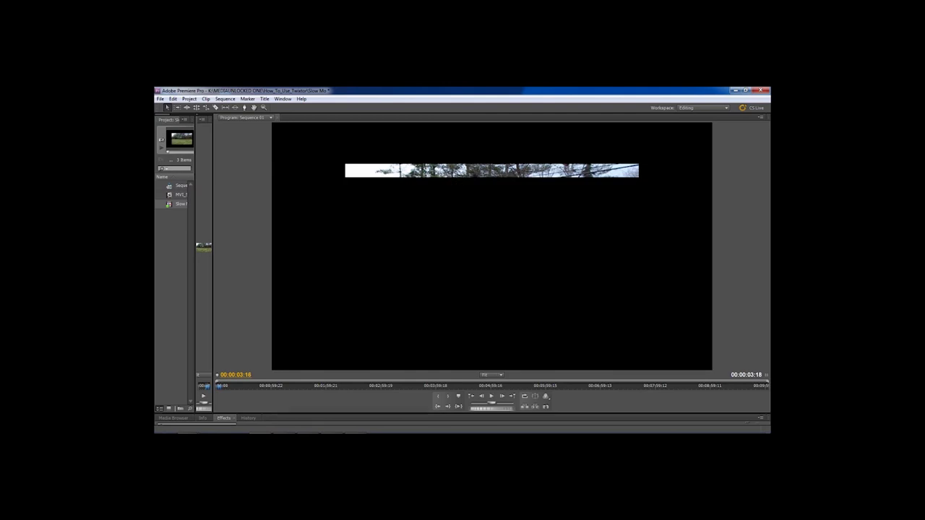
{"action": "key", "text": "space"}
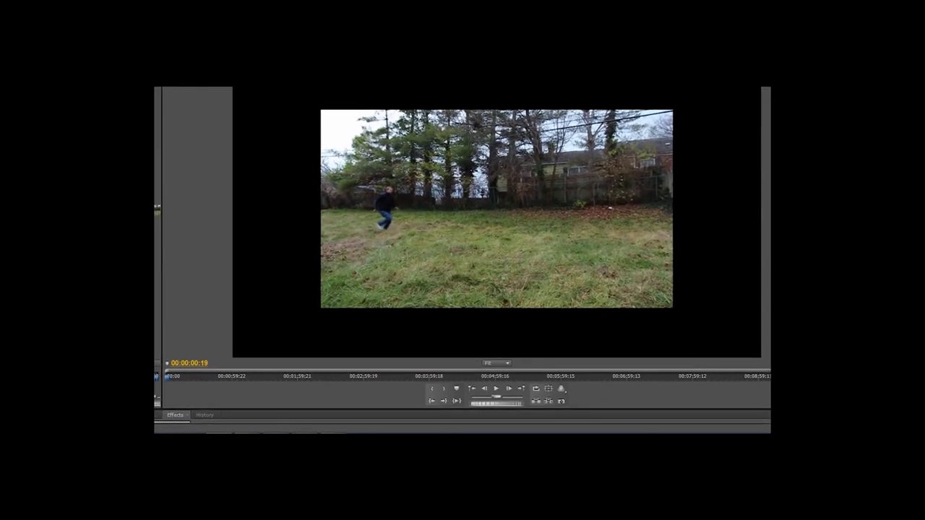
Extend the linked clip's out point toward 10 seconds and stretch the work area over it
{"action": "left_click_drag", "start_coordinate": [252, 227], "coordinate": [474, 247]}
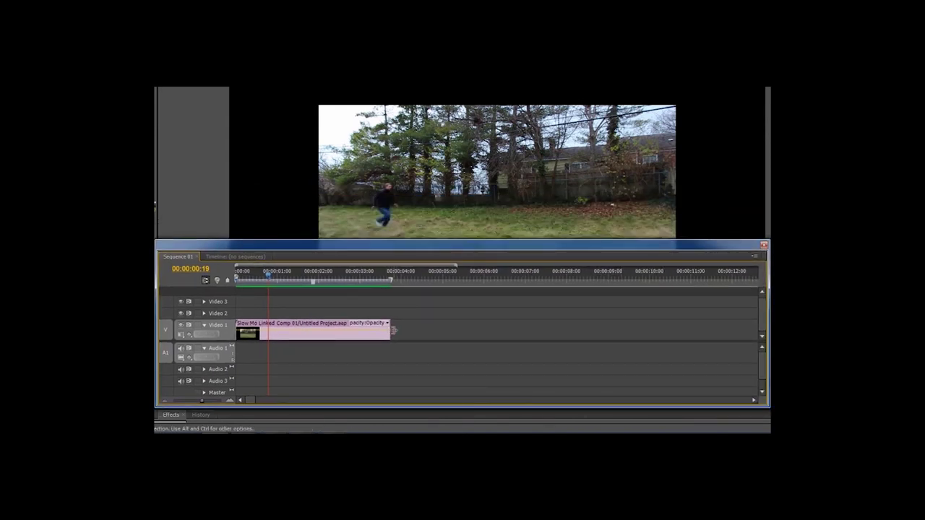
{"action": "left_click_drag", "start_coordinate": [390, 331], "coordinate": [549, 331]}
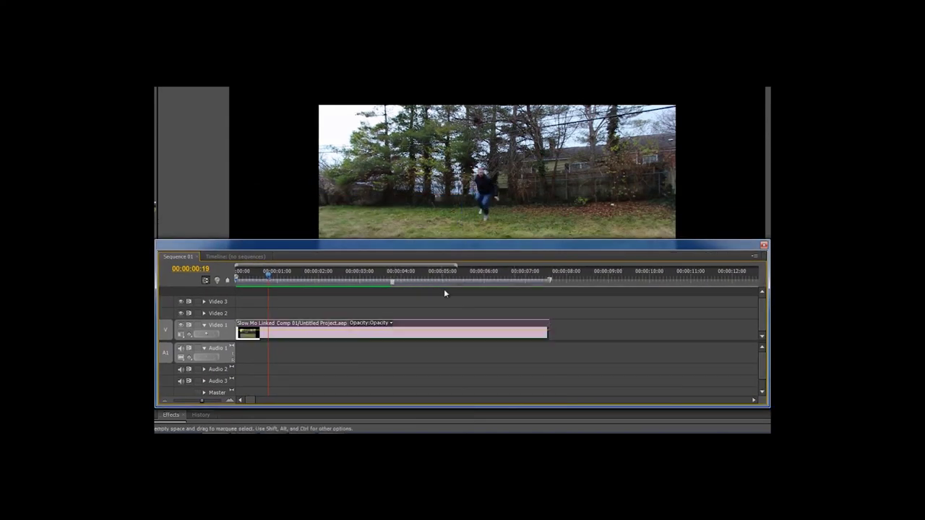
{"action": "left_click", "coordinate": [456, 280]}
{"action": "left_click_drag", "start_coordinate": [456, 286], "coordinate": [525, 285]}
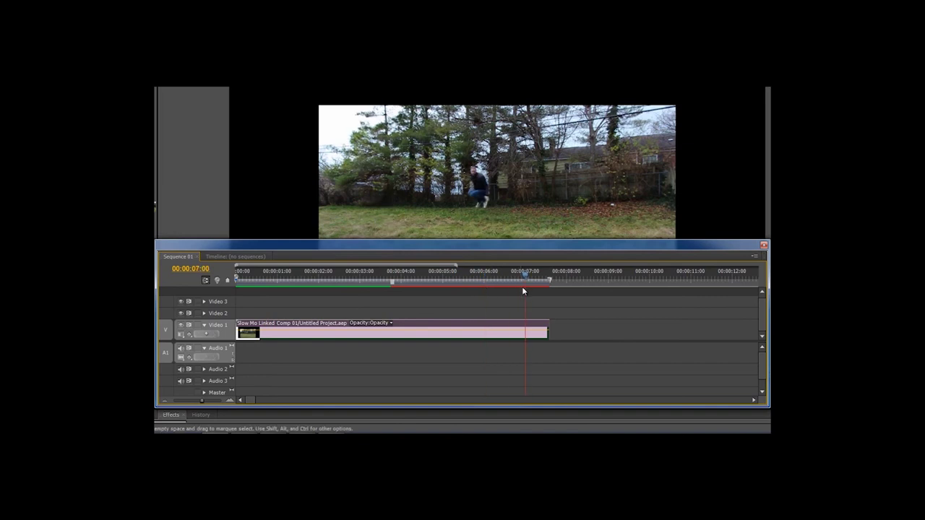
{"action": "left_click_drag", "start_coordinate": [548, 331], "coordinate": [648, 332]}
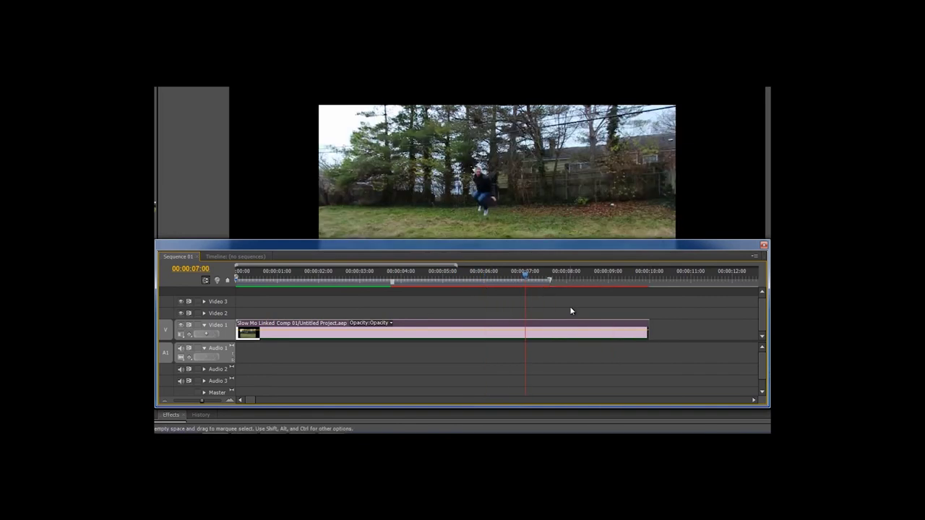
{"action": "double_click", "coordinate": [523, 281]}
{"action": "left_click_drag", "start_coordinate": [524, 281], "coordinate": [617, 300]}
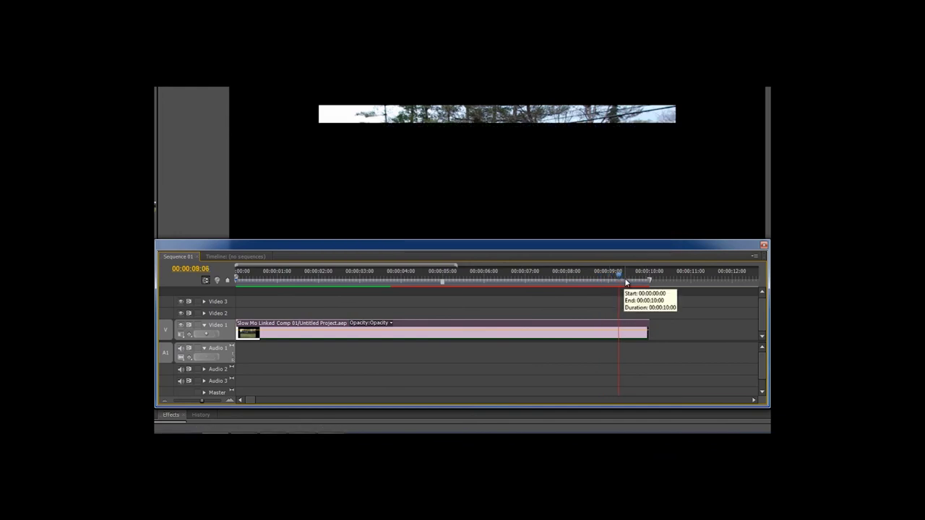
Trim the clip's end back 12 frames to about 00:00:09:03 and return to the start
{"action": "key", "text": "Left"}
{"action": "key", "text": "Left"}
{"action": "key", "text": "Left"}
{"action": "key", "text": "Left"}
{"action": "key", "text": "Left"}
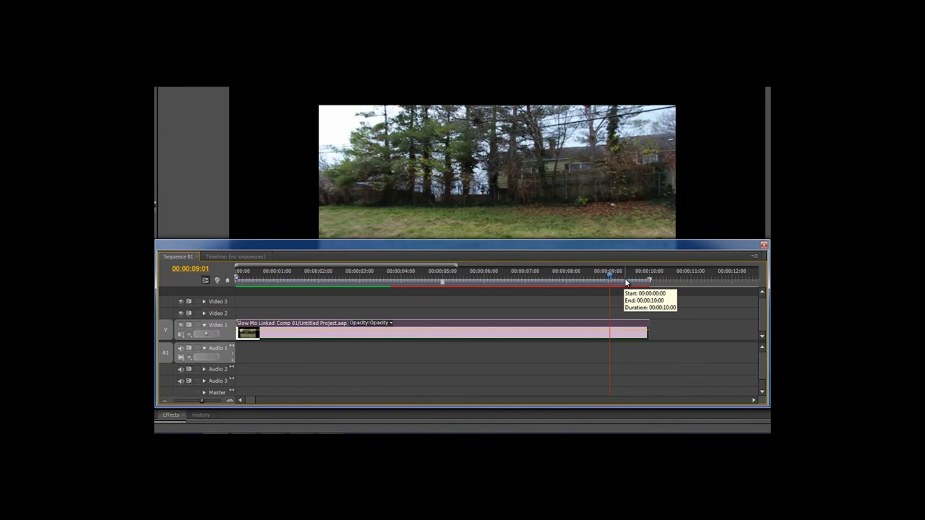
{"action": "key", "text": "Right"}
{"action": "key", "text": "Right"}
{"action": "key", "text": "Right"}
{"action": "key", "text": "Right"}
{"action": "key", "text": "Right"}
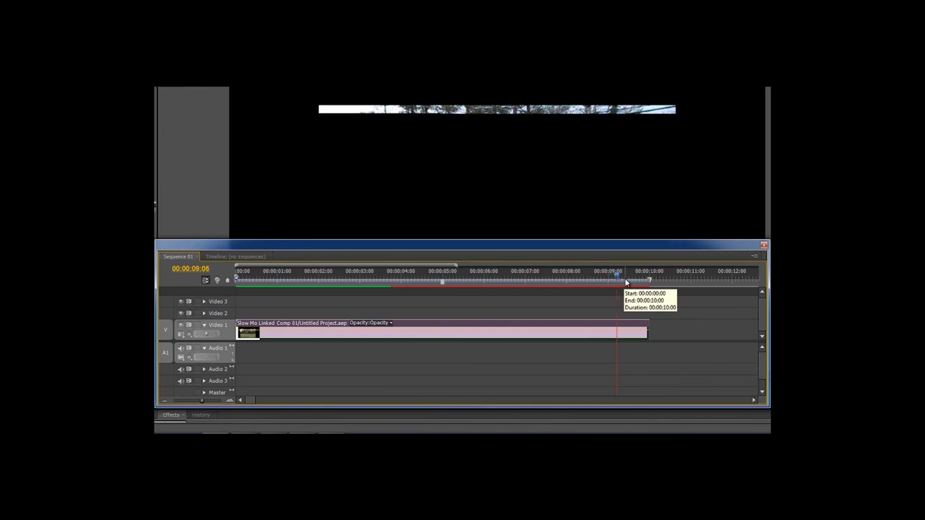
{"action": "key", "text": "Left"}
{"action": "key", "text": "Left"}
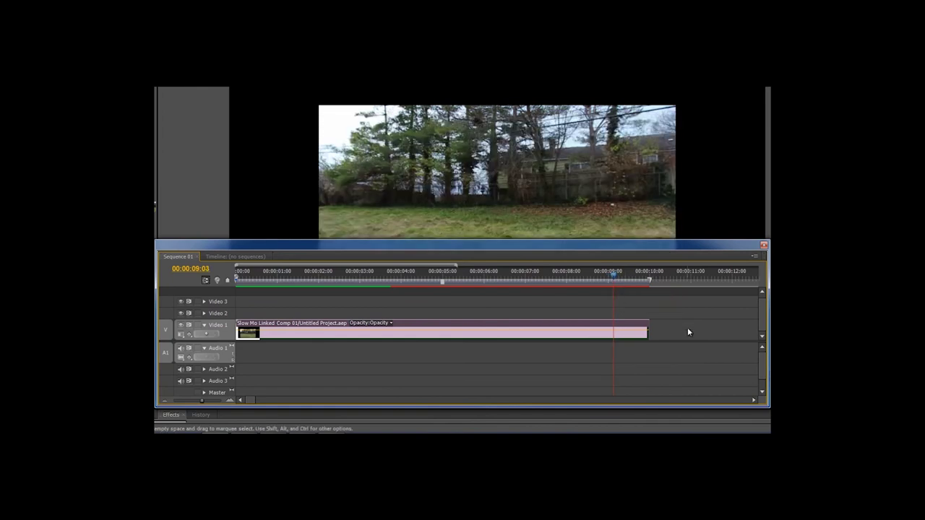
{"action": "left_click_drag", "start_coordinate": [648, 331], "coordinate": [611, 335]}
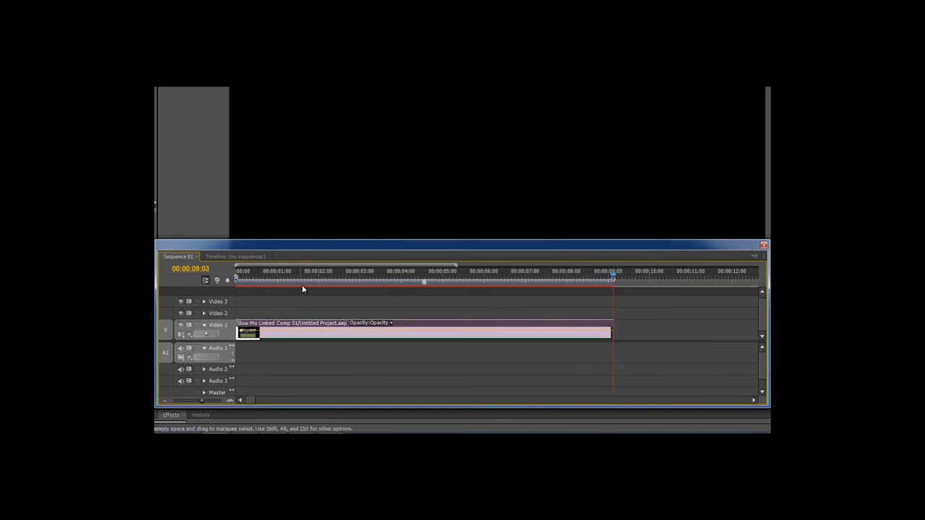
{"action": "key", "text": "Home"}
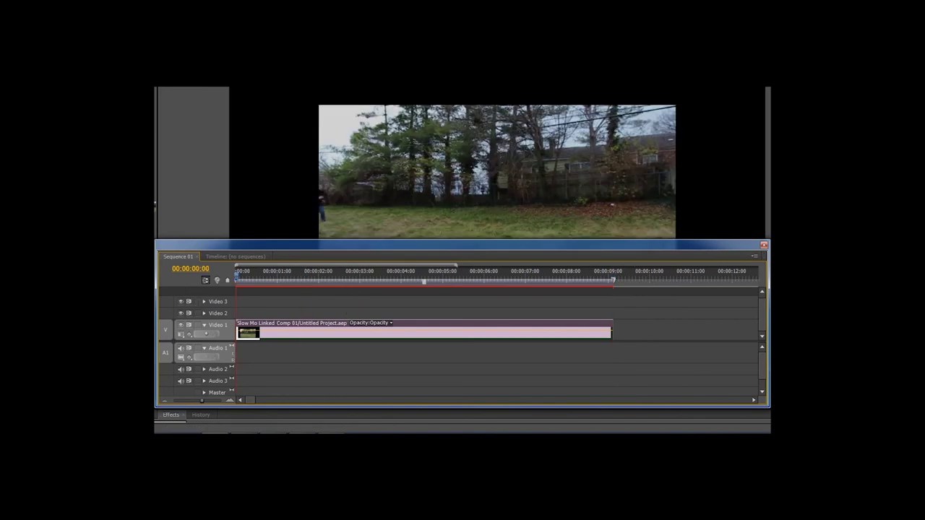
{"action": "key", "text": "shift+F10"}
Render previews for the lengthened work area and return the playhead to the start
{"action": "key", "text": "Return"}
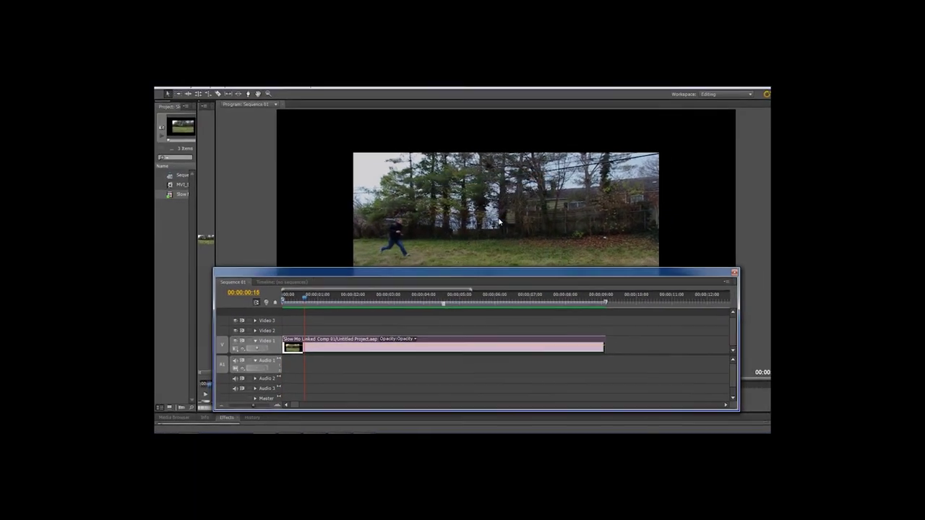
{"action": "key", "text": "Home"}
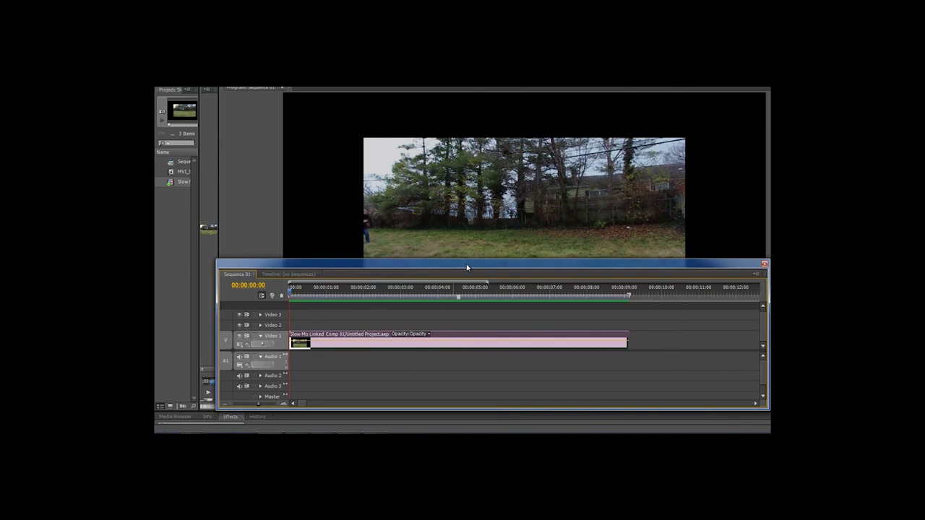
Clear the floating timeline off the monitor and play the sequence full-size, stepping one frame midway
{"action": "left_click_drag", "start_coordinate": [475, 265], "coordinate": [770, 275]}
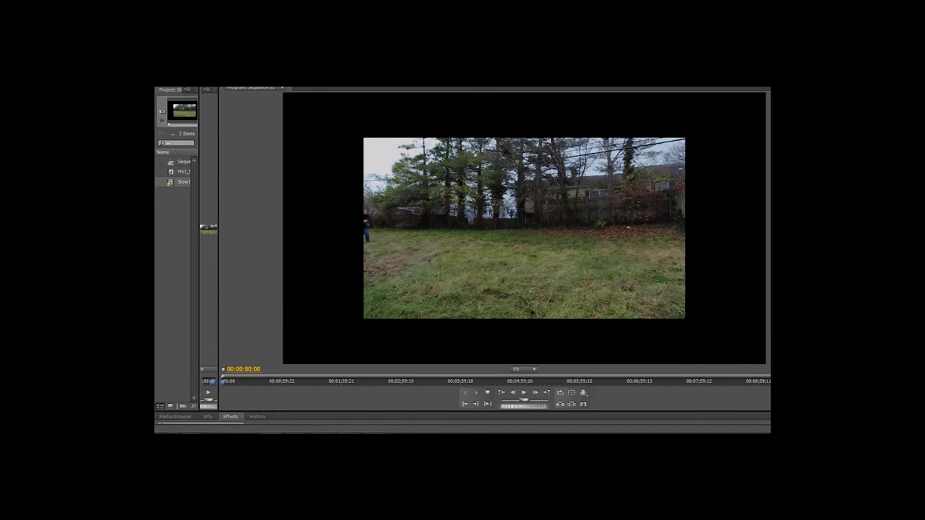
{"action": "key", "text": "space"}
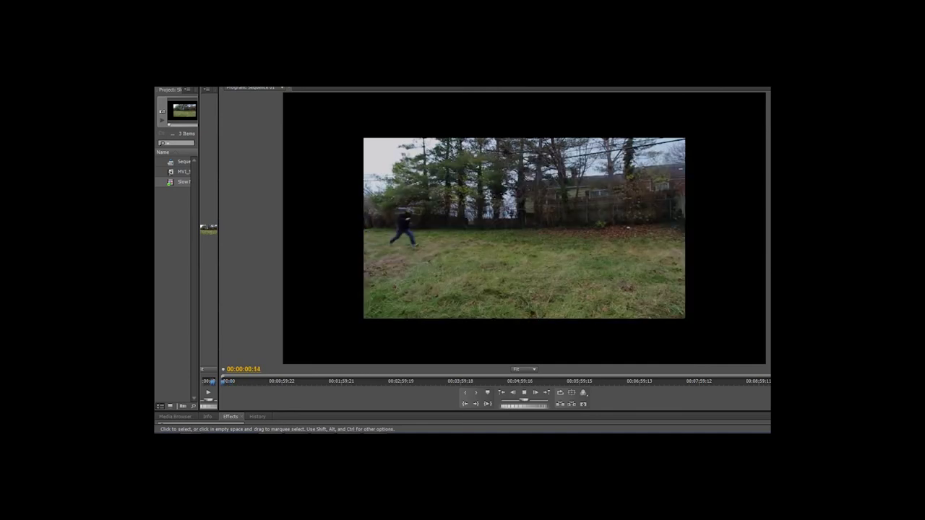
{"action": "key", "text": "space"}
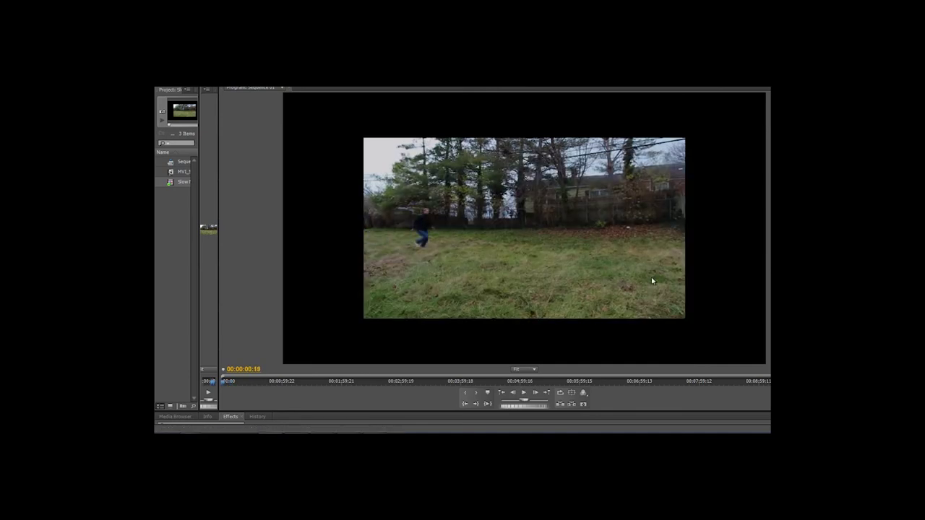
{"action": "key", "text": "Right"}
{"action": "key", "text": "space"}
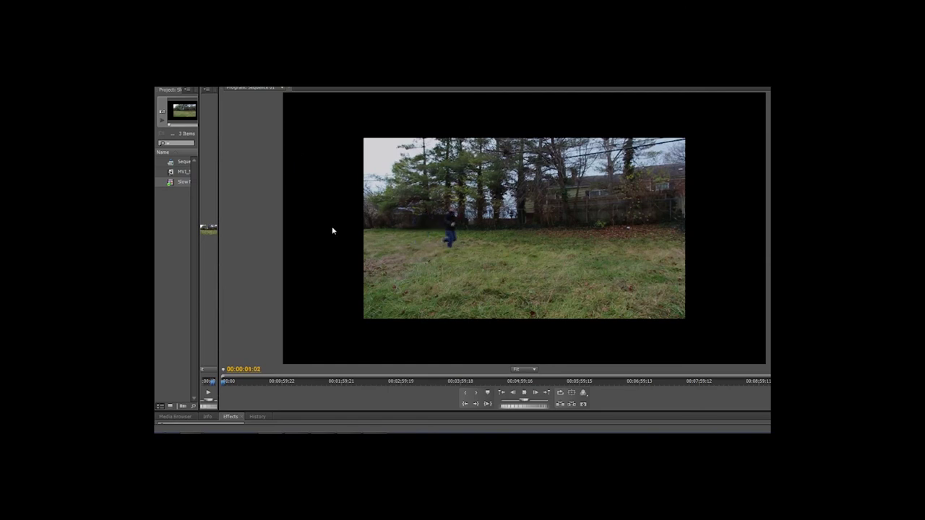